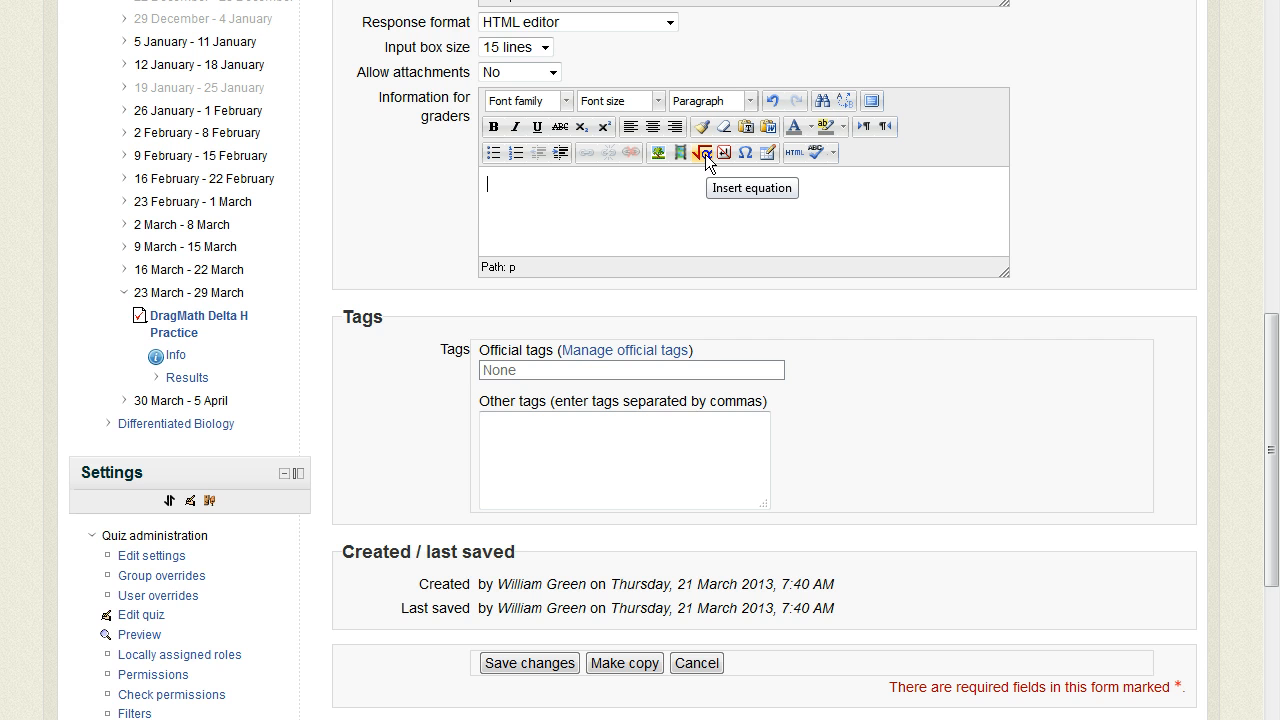
Open the equation editor for the grader information, allow it to run, and lay out three blank factors multiplied together and equal to a blank
left_click(700, 155)
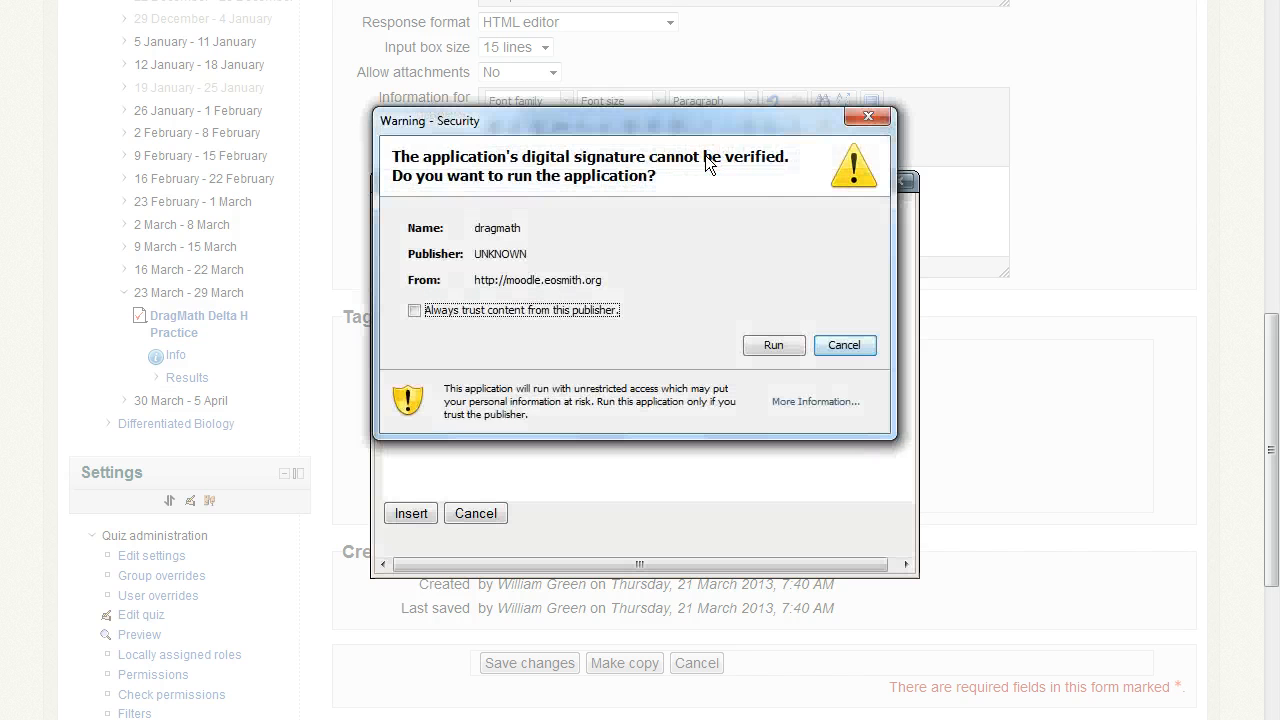
left_click(762, 340)
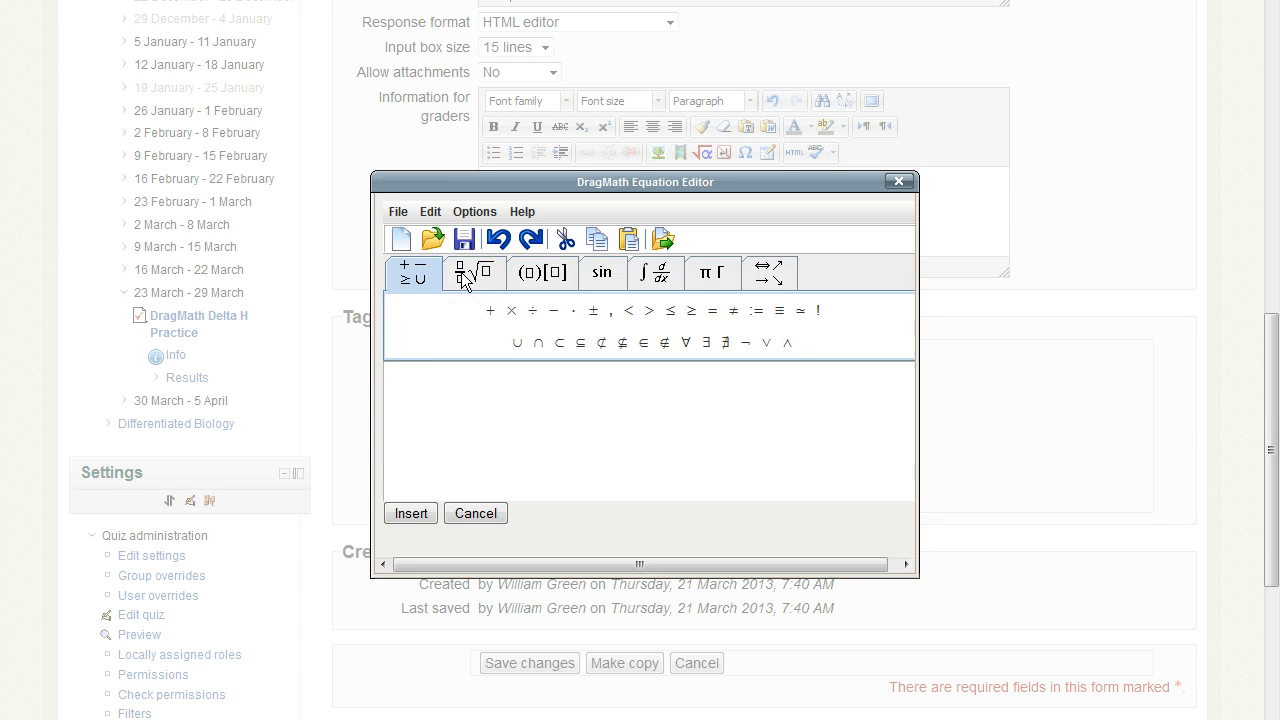
left_click(511, 311)
left_click_drag(511, 311, 684, 382)
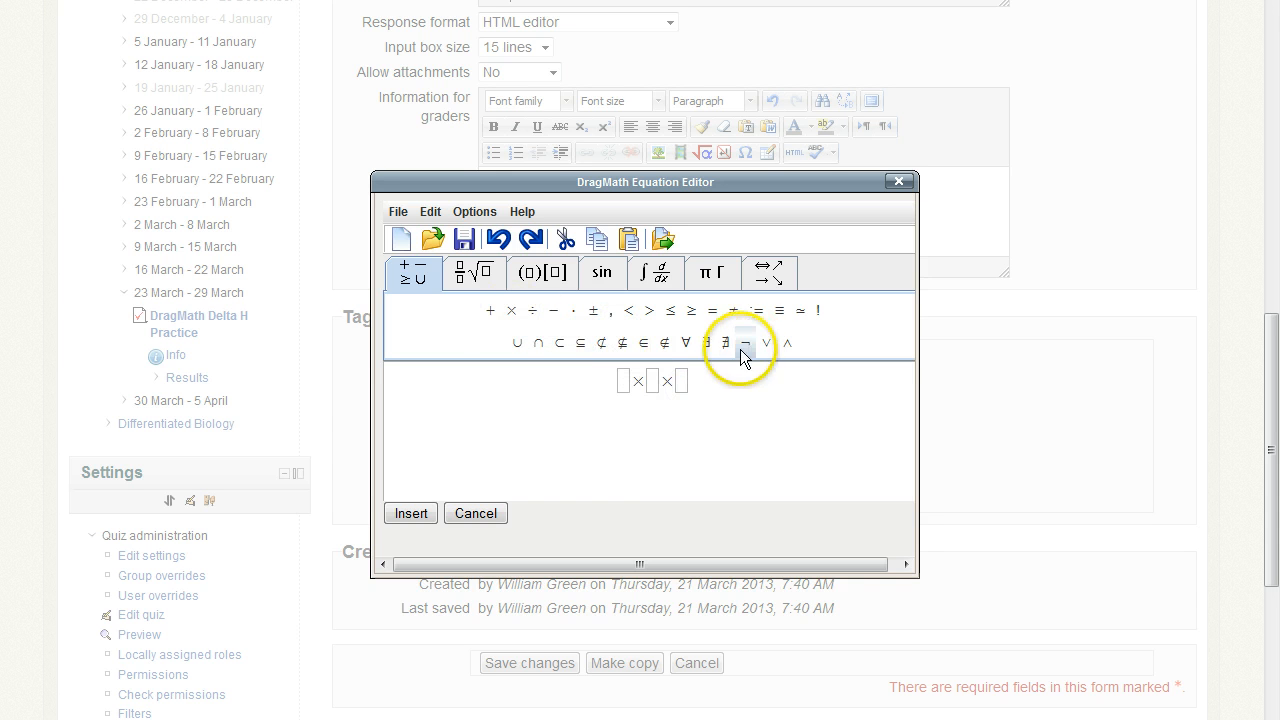
left_click_drag(733, 311, 697, 381)
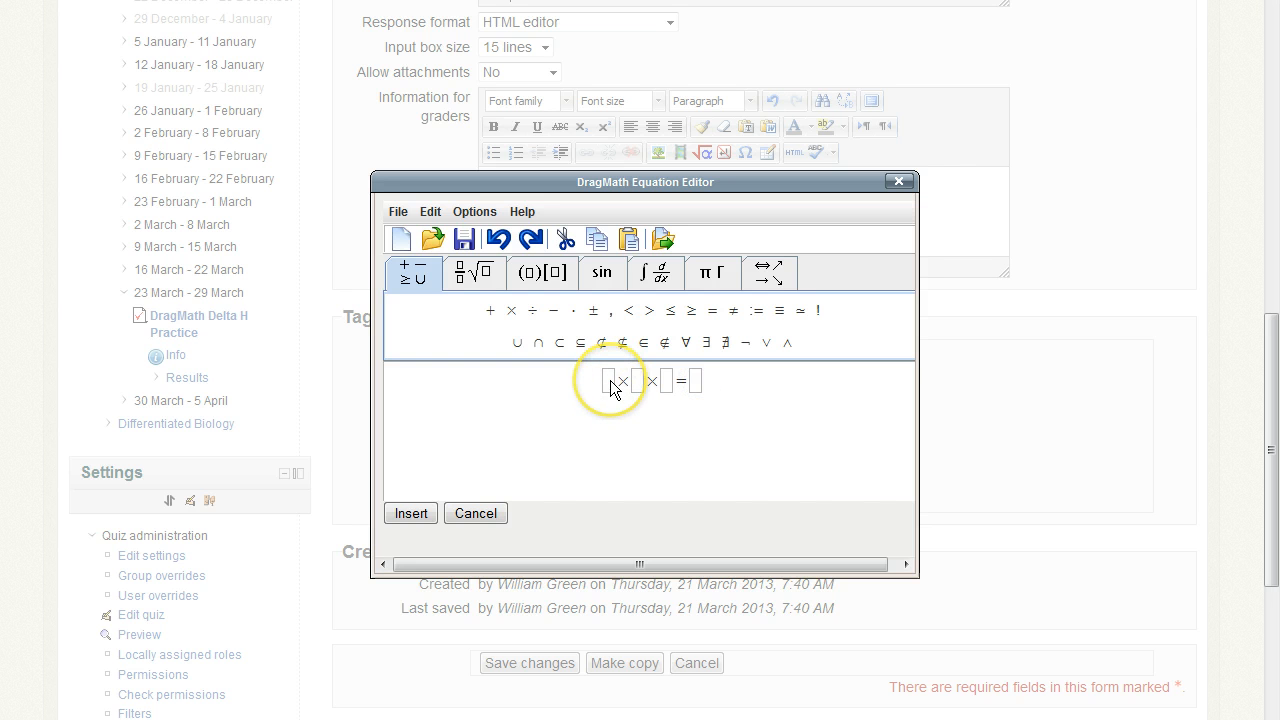
Enter 50.0 g as the first factor and make the second factor a fraction with 4.18 J as its numerator
type("500 g")
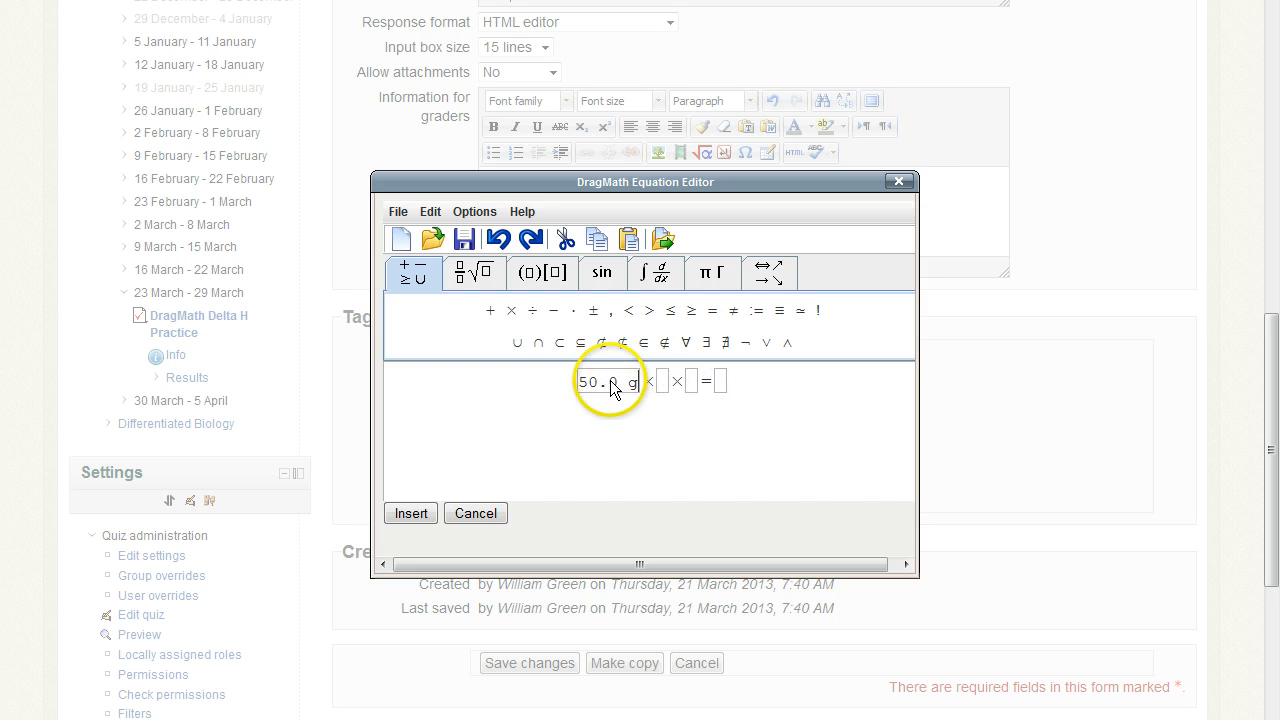
left_click(662, 380)
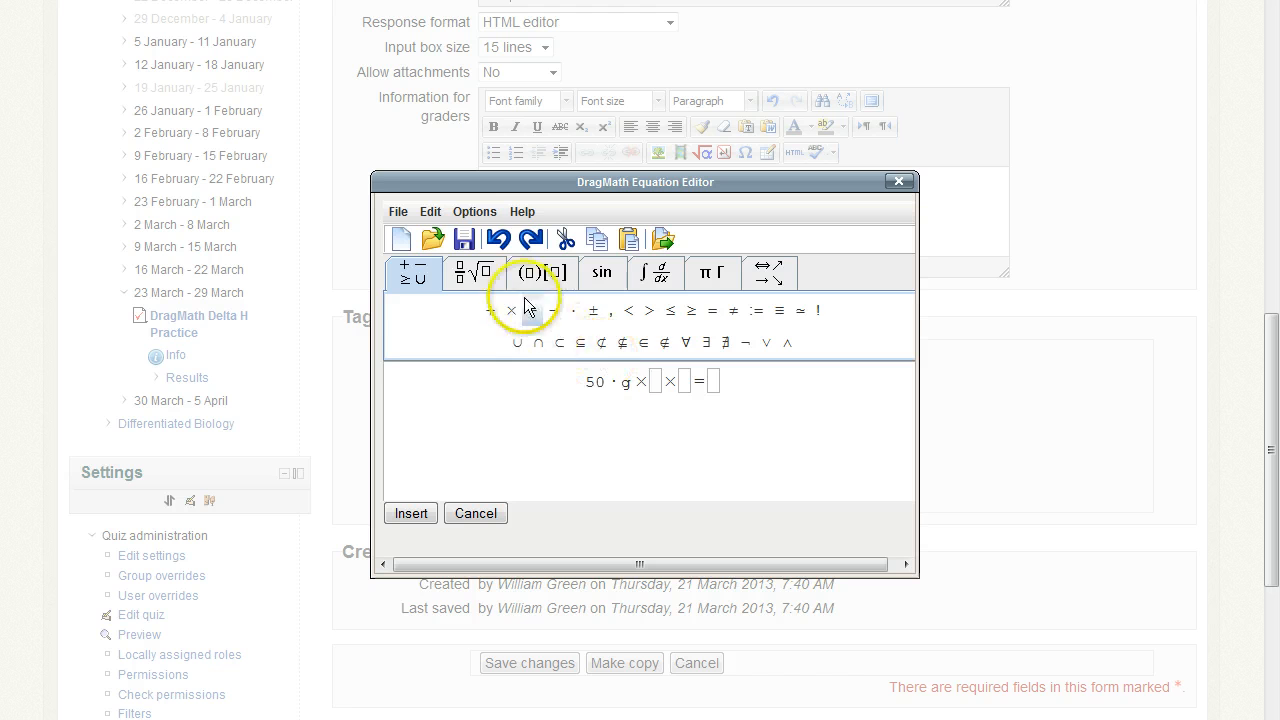
left_click(474, 272)
left_click_drag(402, 325, 674, 410)
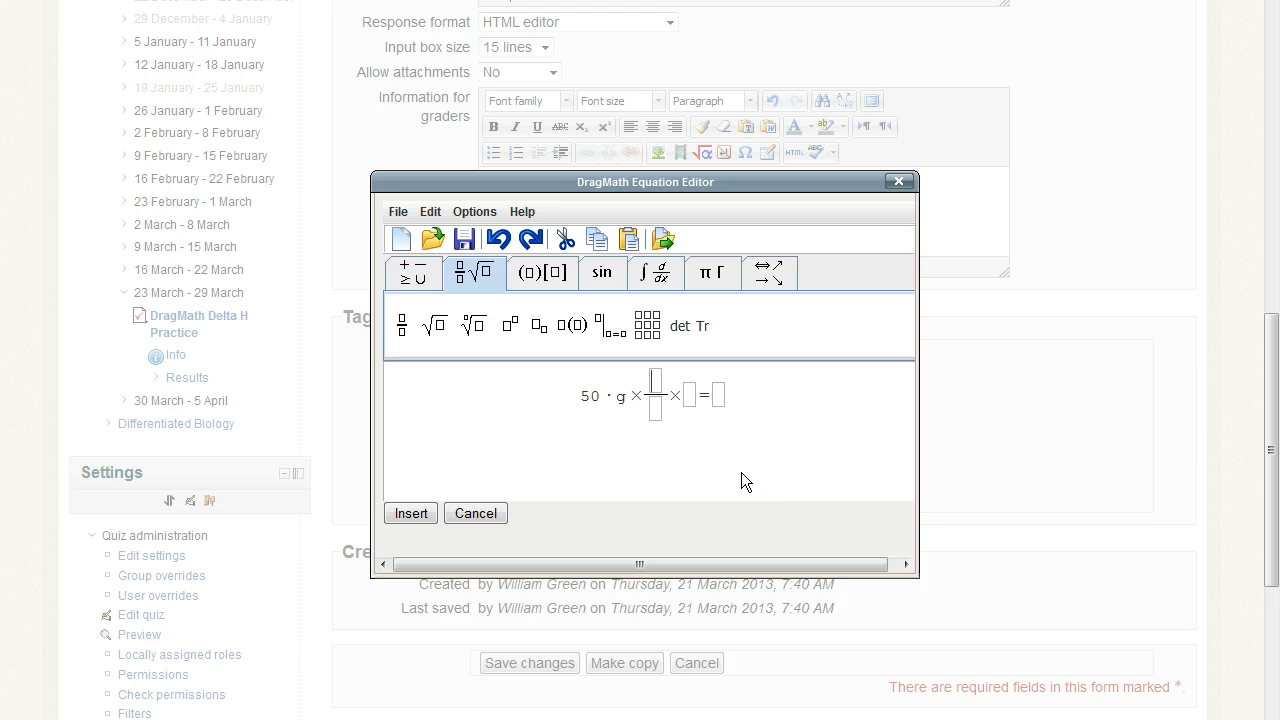
type("4.18 J")
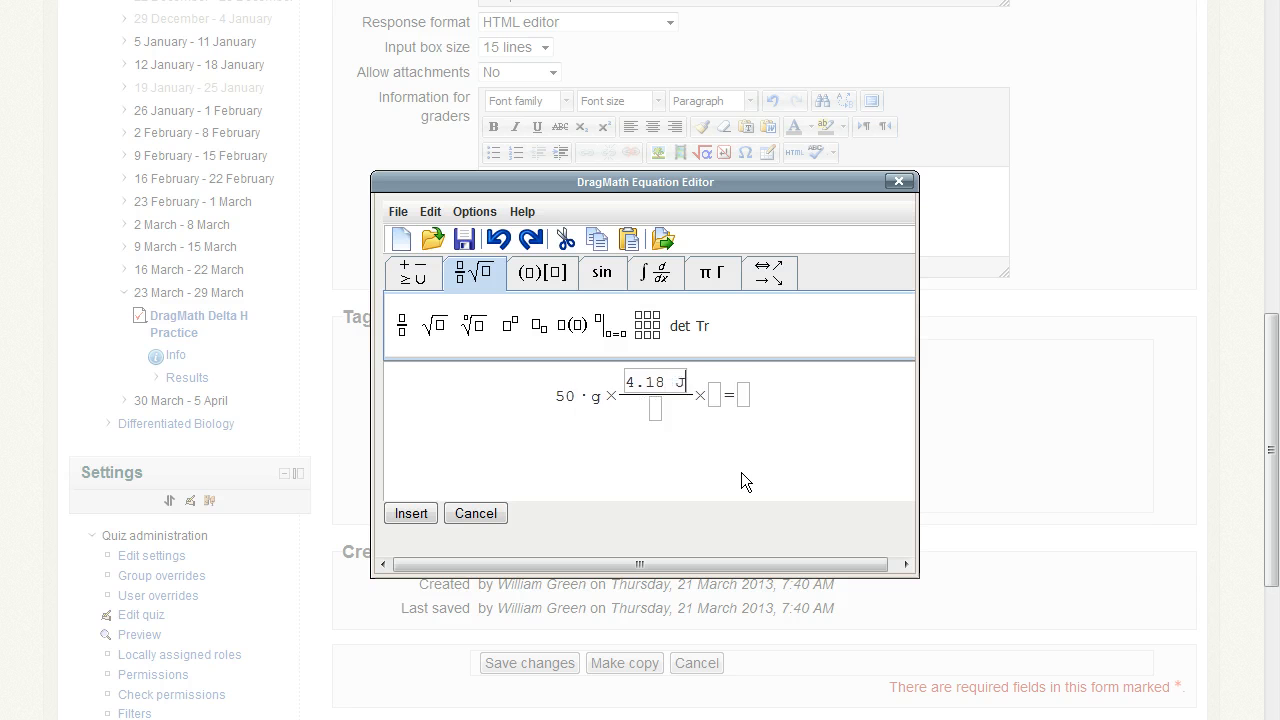
Fill the fraction's denominator with g multiplied by deg C, using the dot operator between the units
left_click(655, 405)
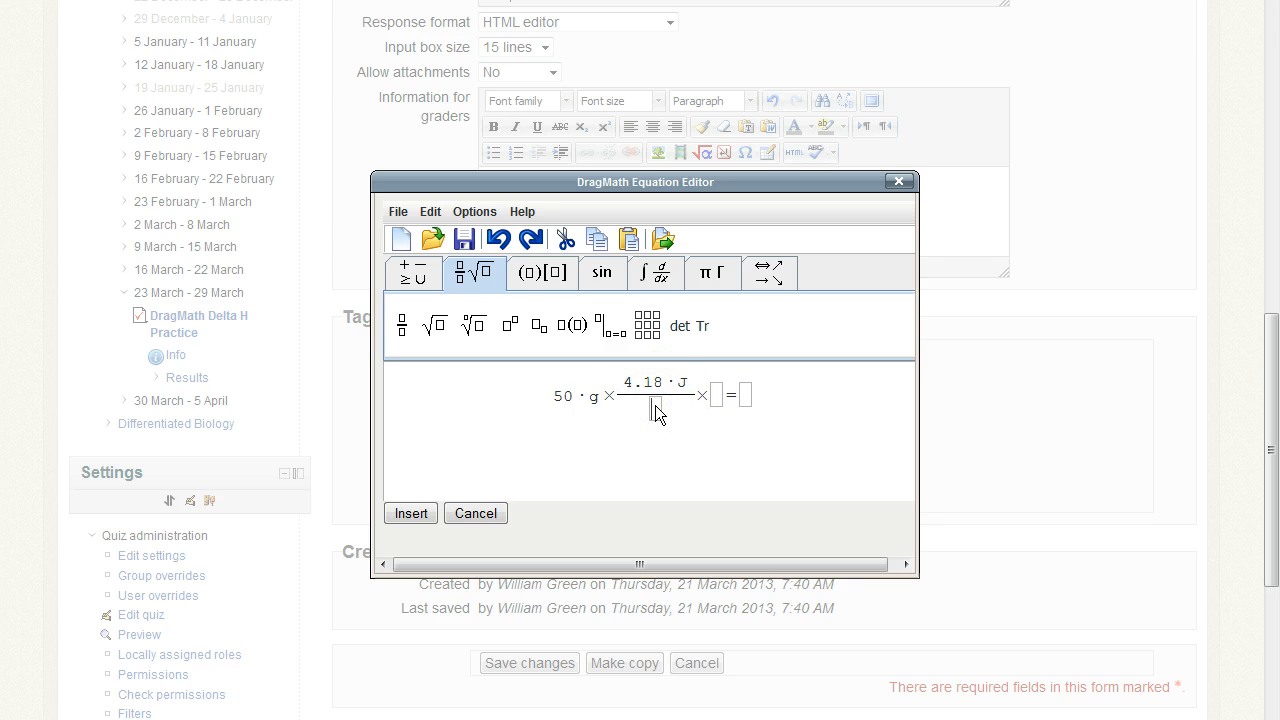
type("g")
left_click(410, 273)
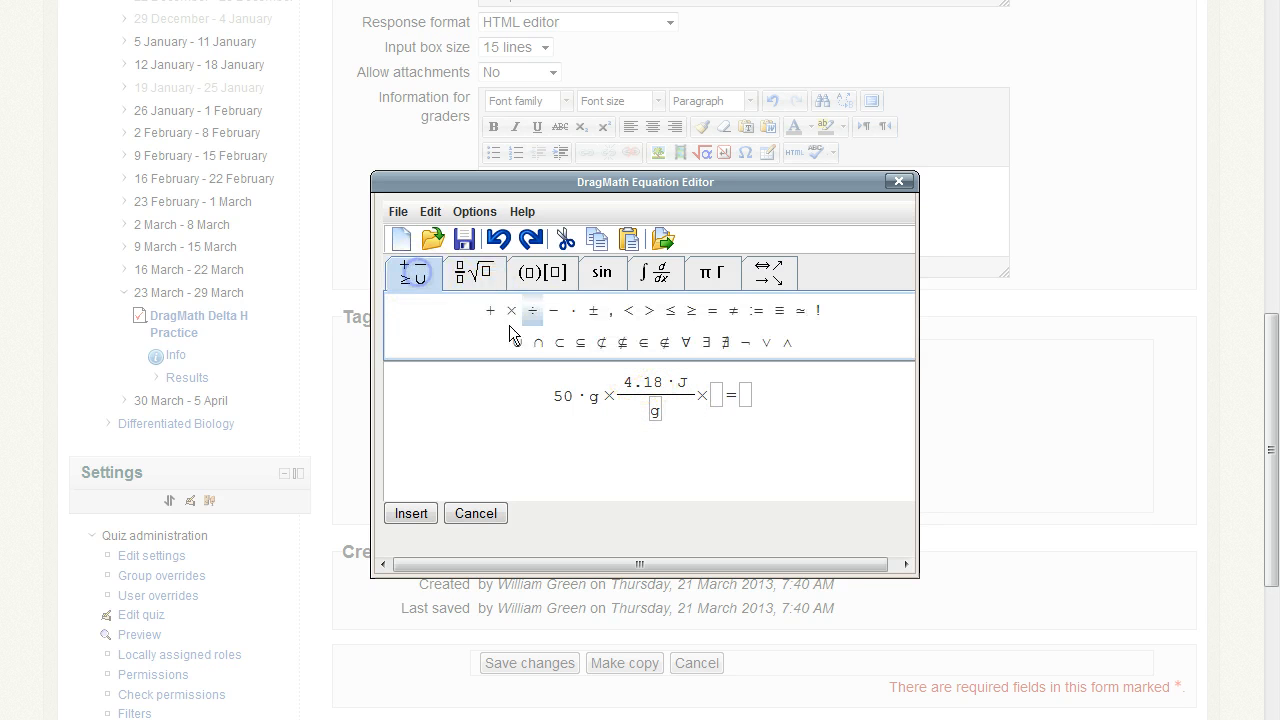
left_click_drag(573, 310, 660, 418)
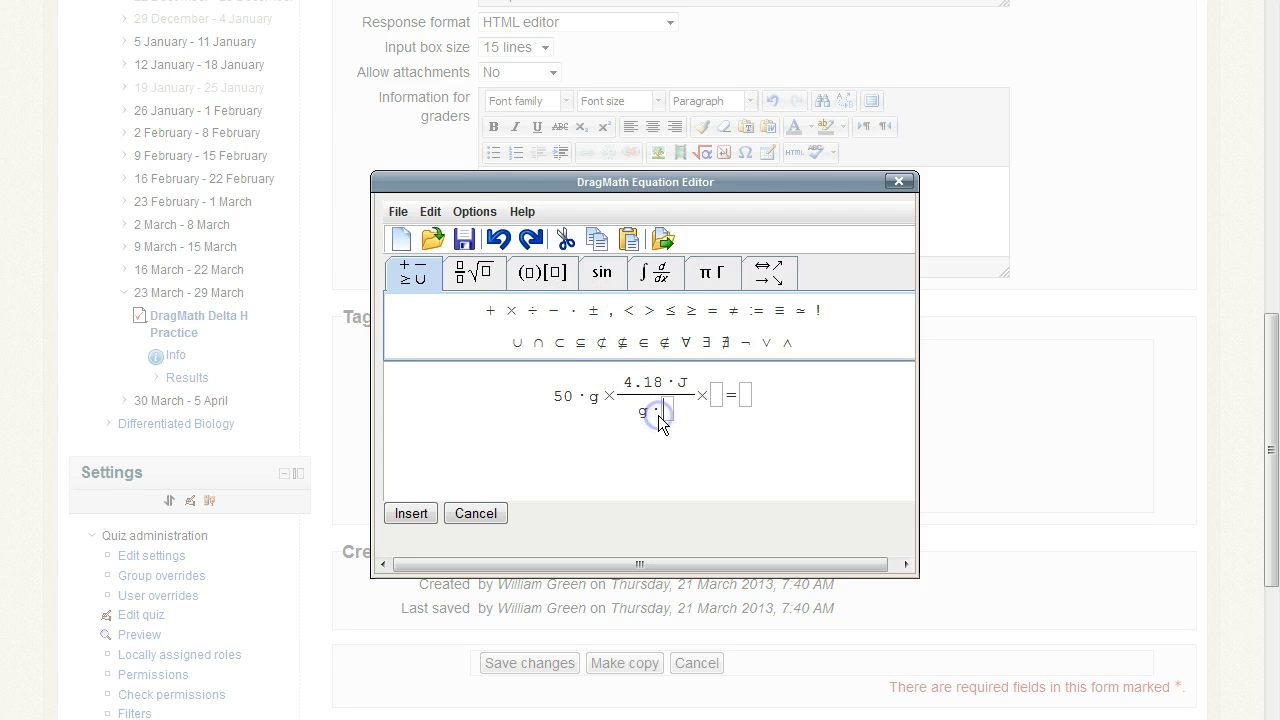
type("deg C")
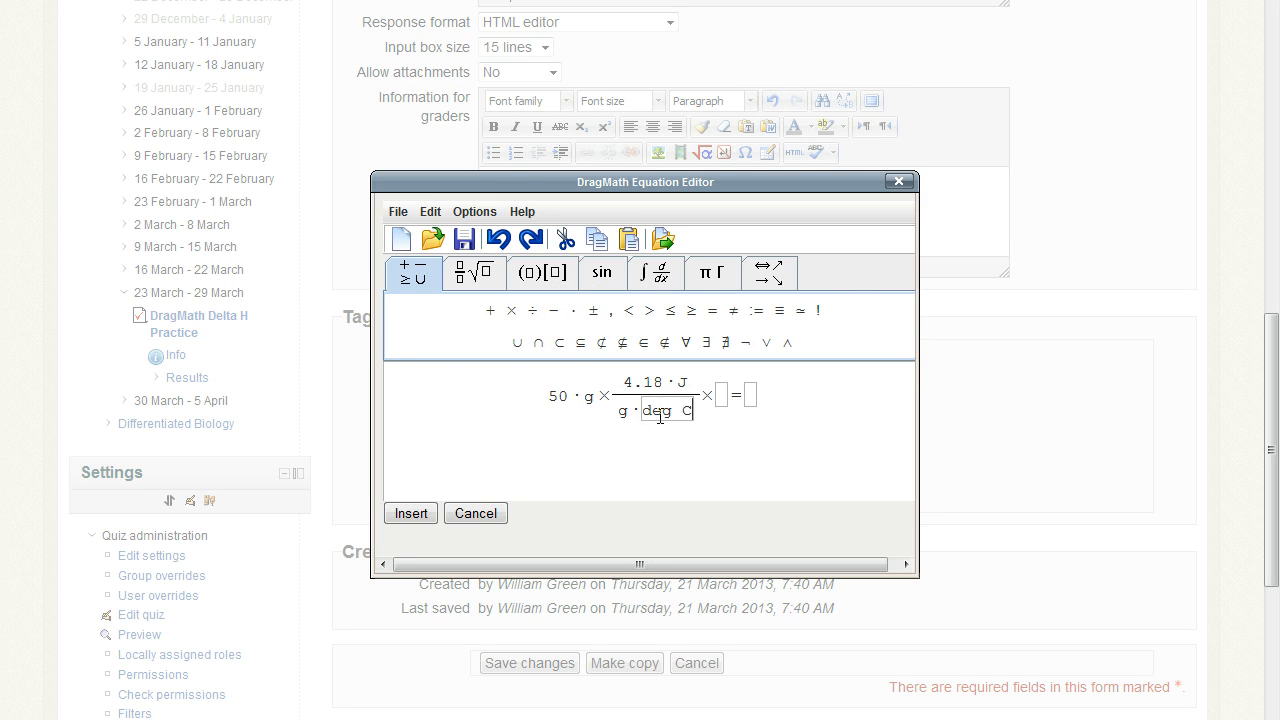
left_click(666, 414)
Enter 5.0deg C as the third factor of the equation
left_click(720, 401)
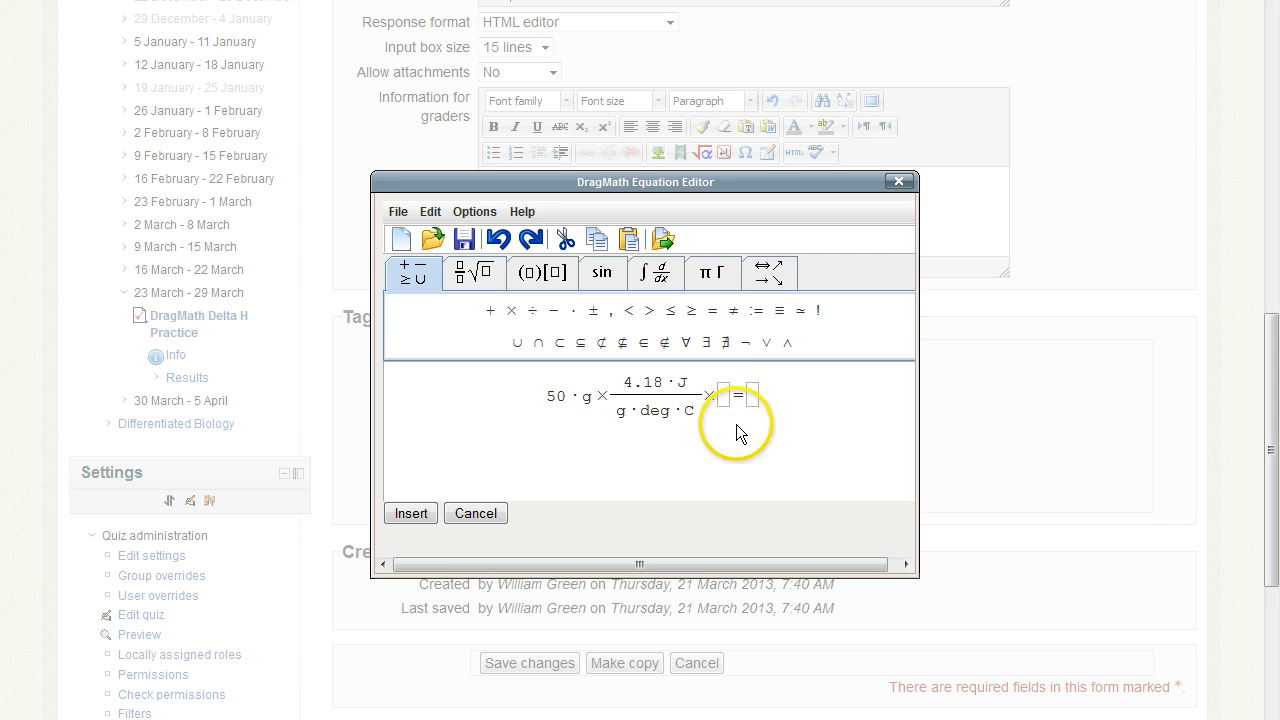
type("5.0")
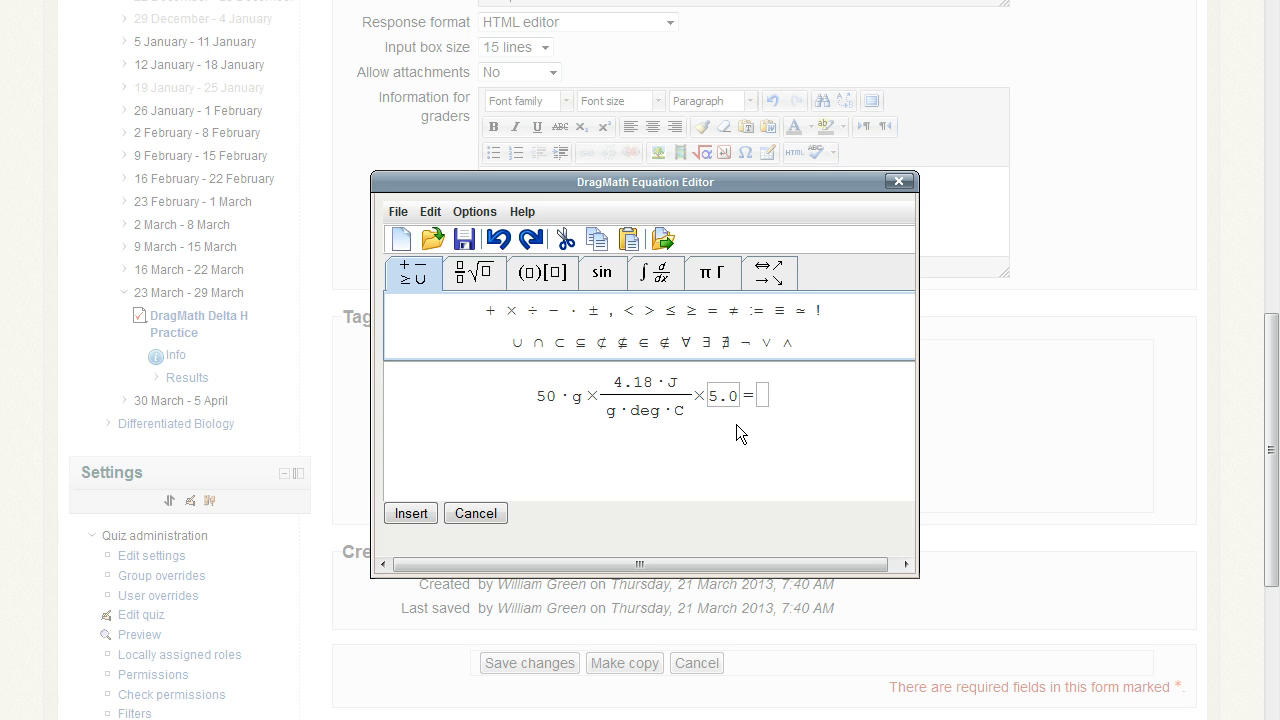
type("deg C")
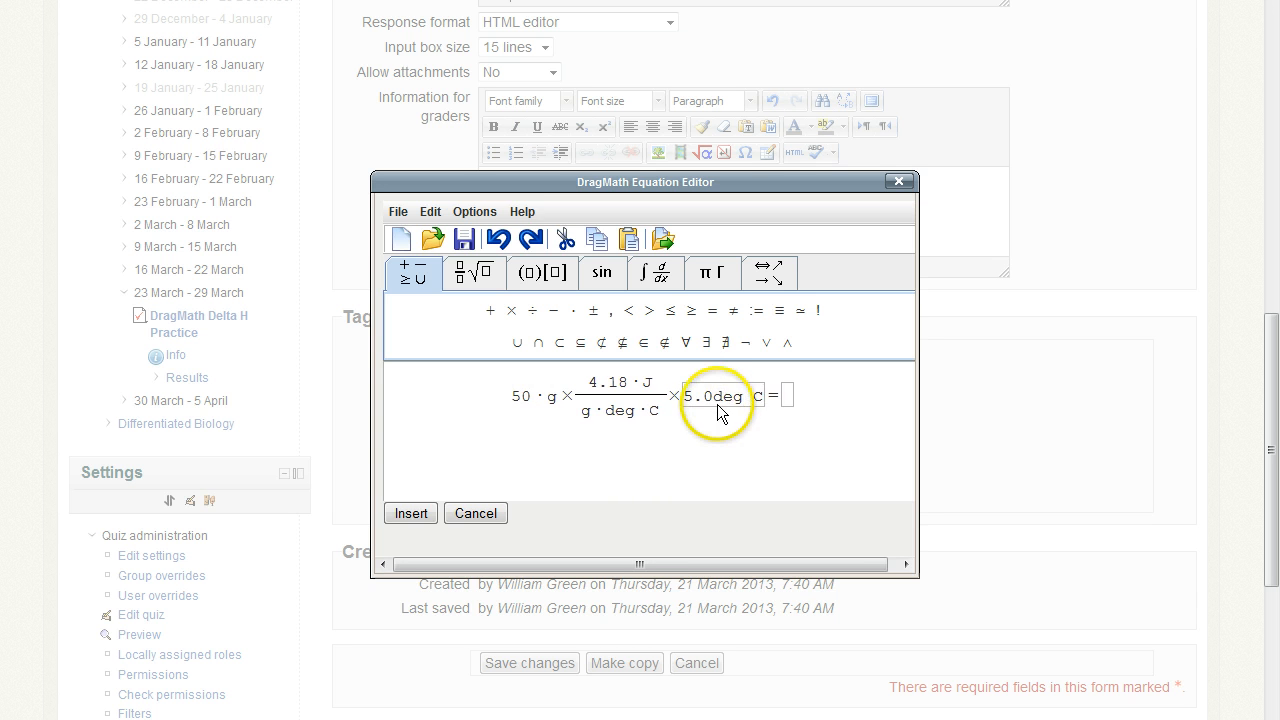
left_click(792, 398)
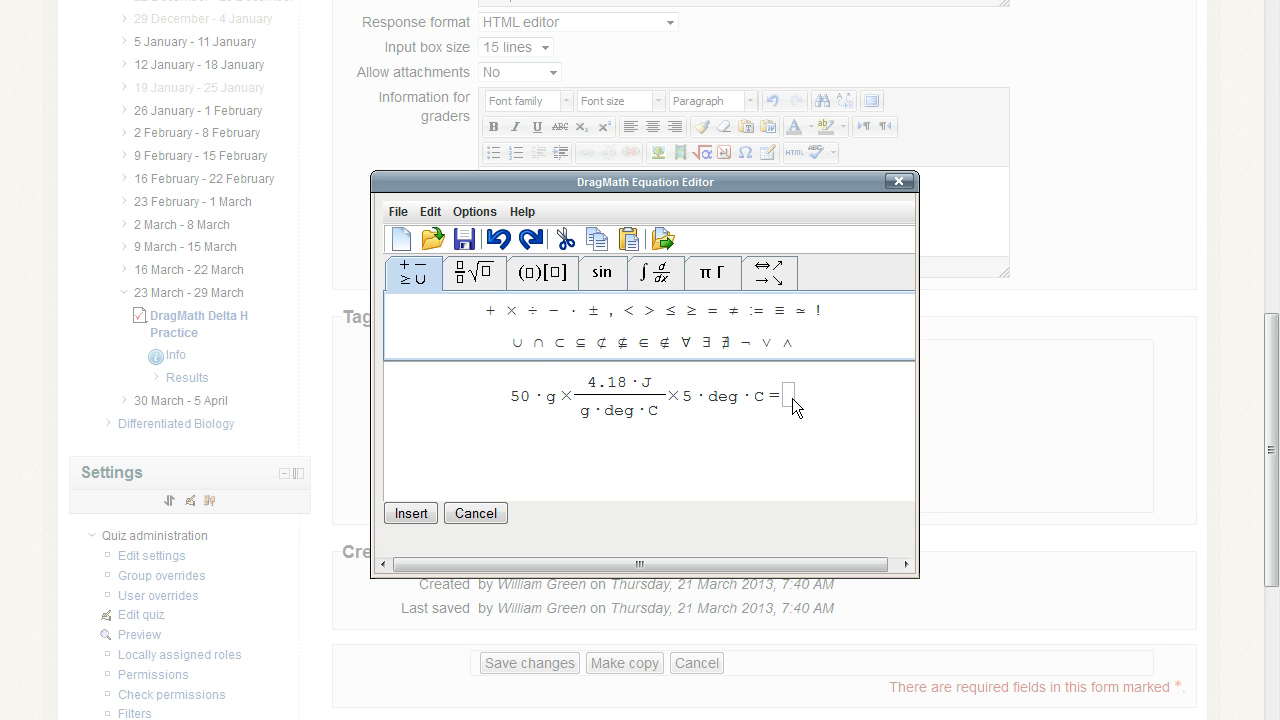
Correct the significant figures so the first factor reads 50.0 and the third factor reads 5.0
left_click(524, 398)
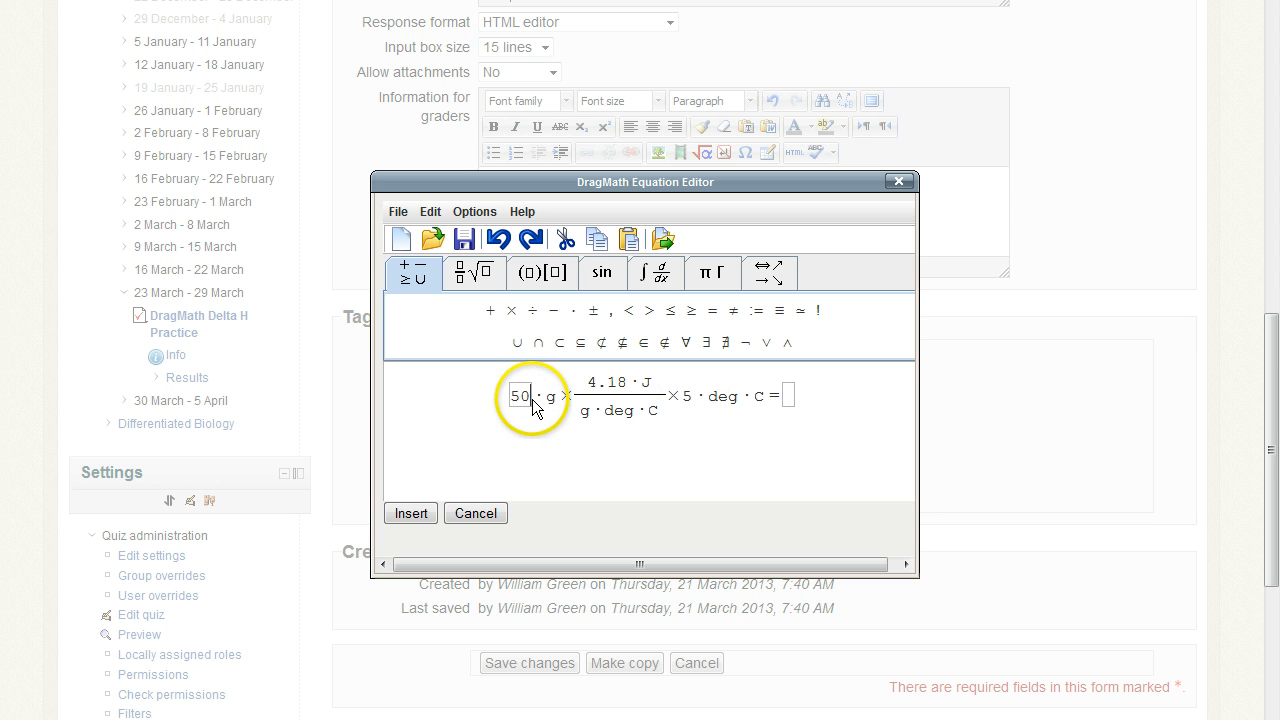
type(".0")
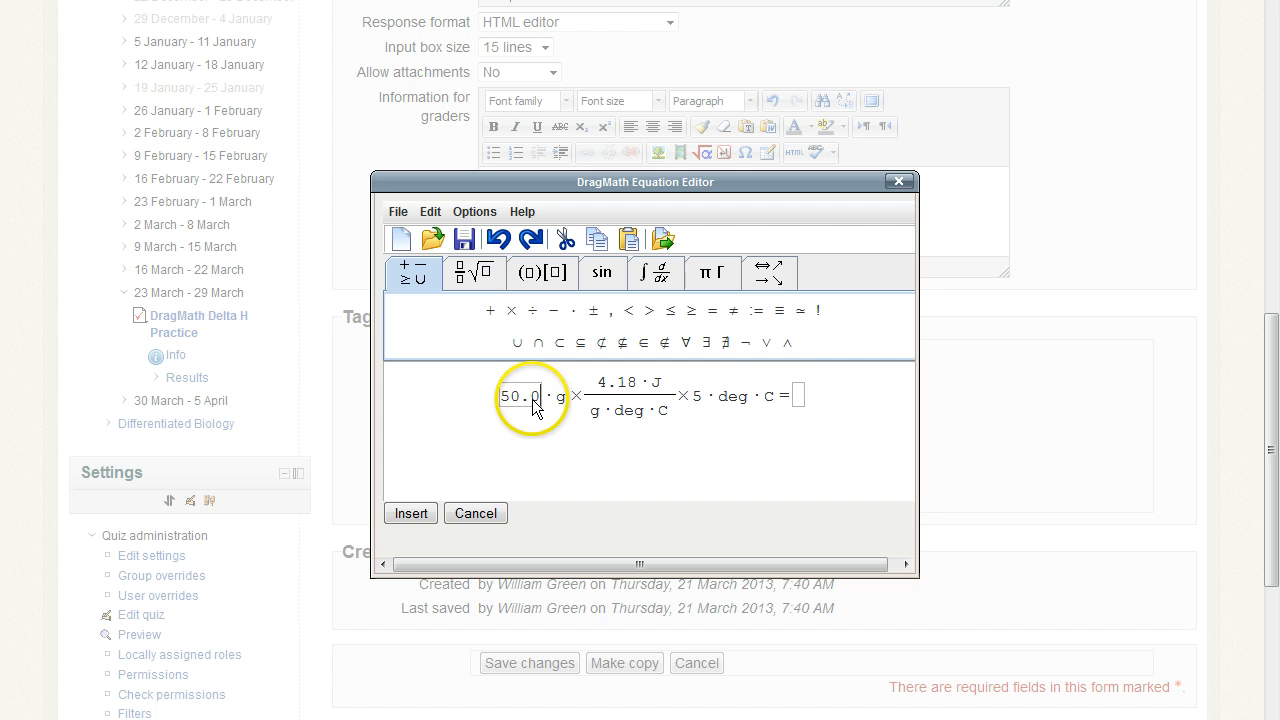
left_click(800, 397)
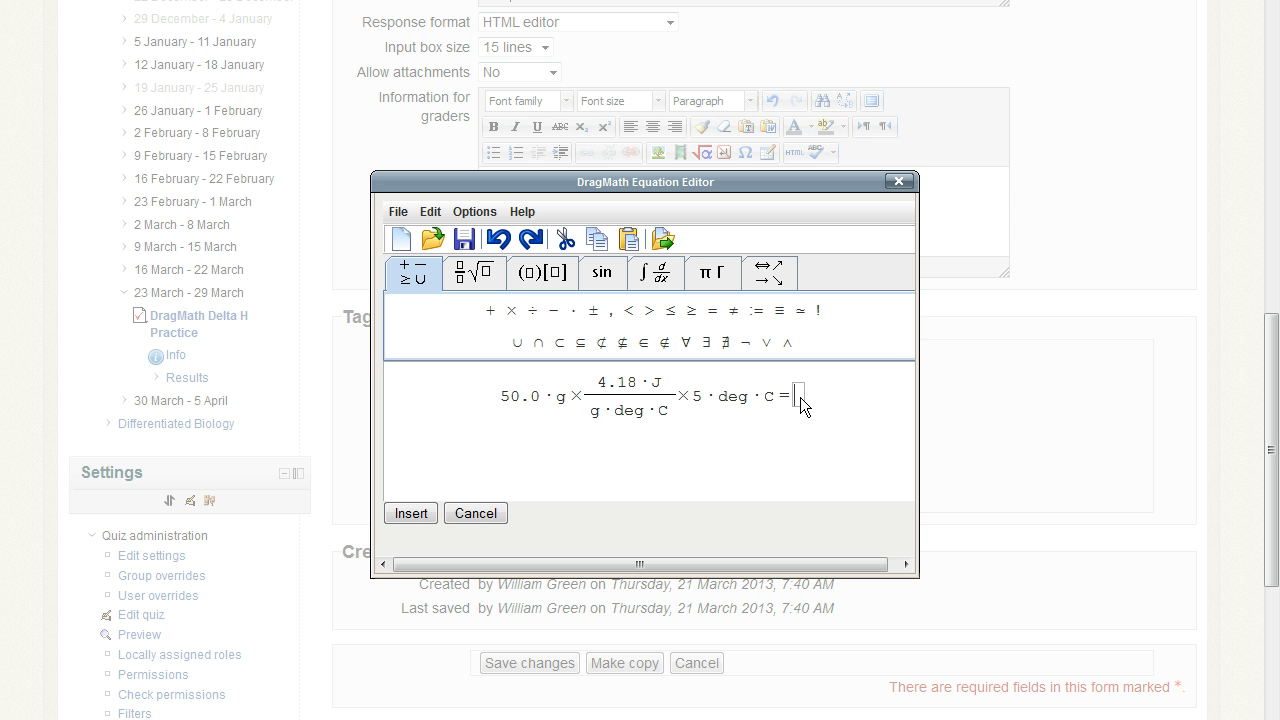
left_click(705, 398)
type(".0")
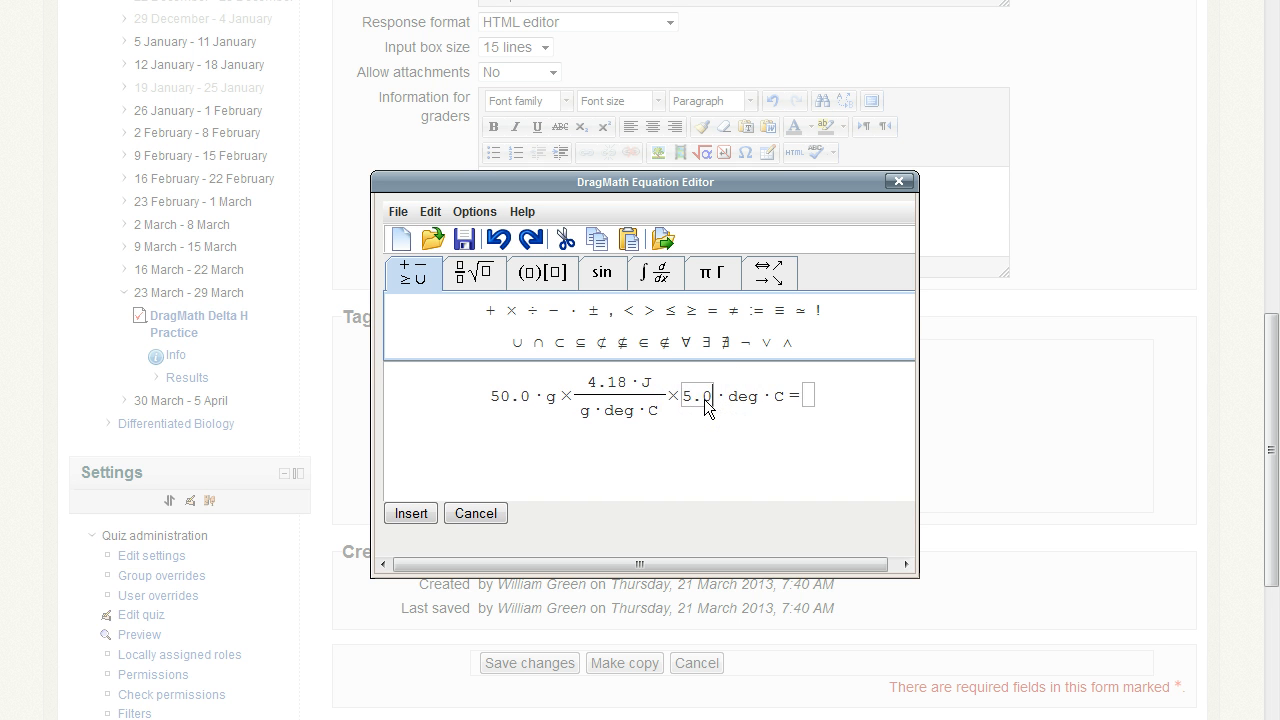
Place an exponent template after the equals sign and enter 1.0 in its base
left_click(808, 397)
left_click(462, 280)
left_click_drag(510, 326, 814, 403)
type("1.")
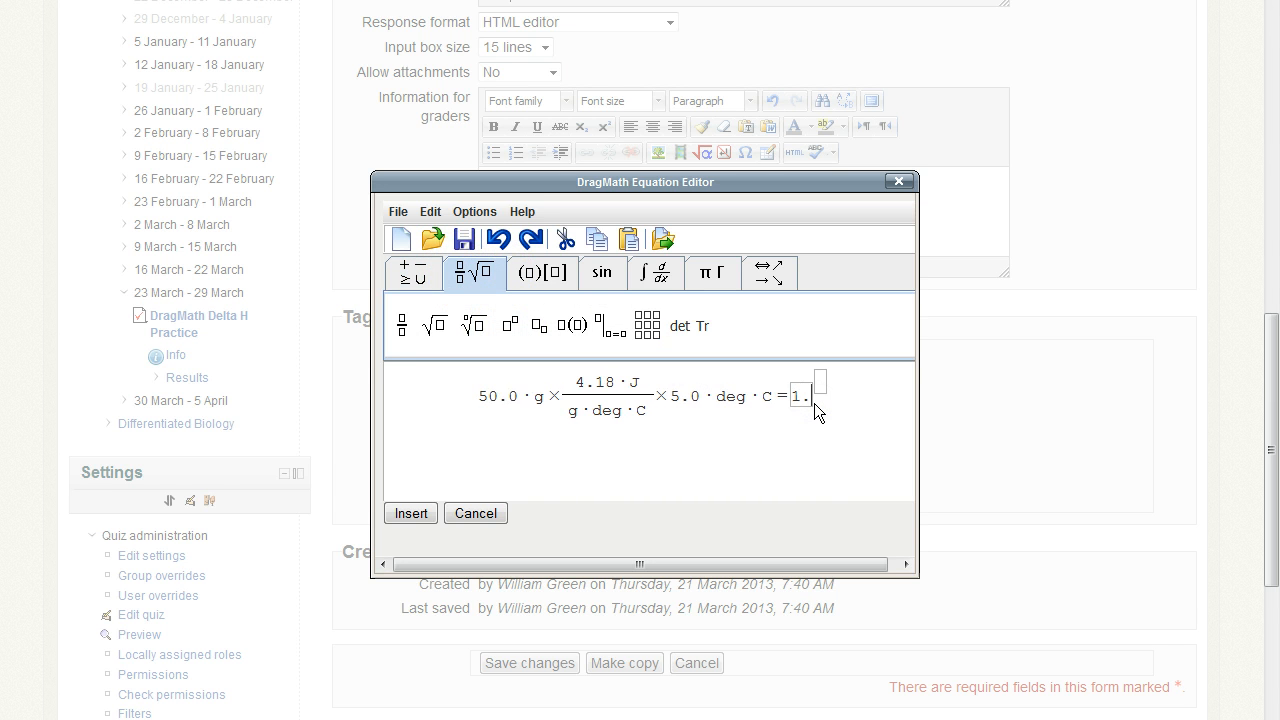
type("0")
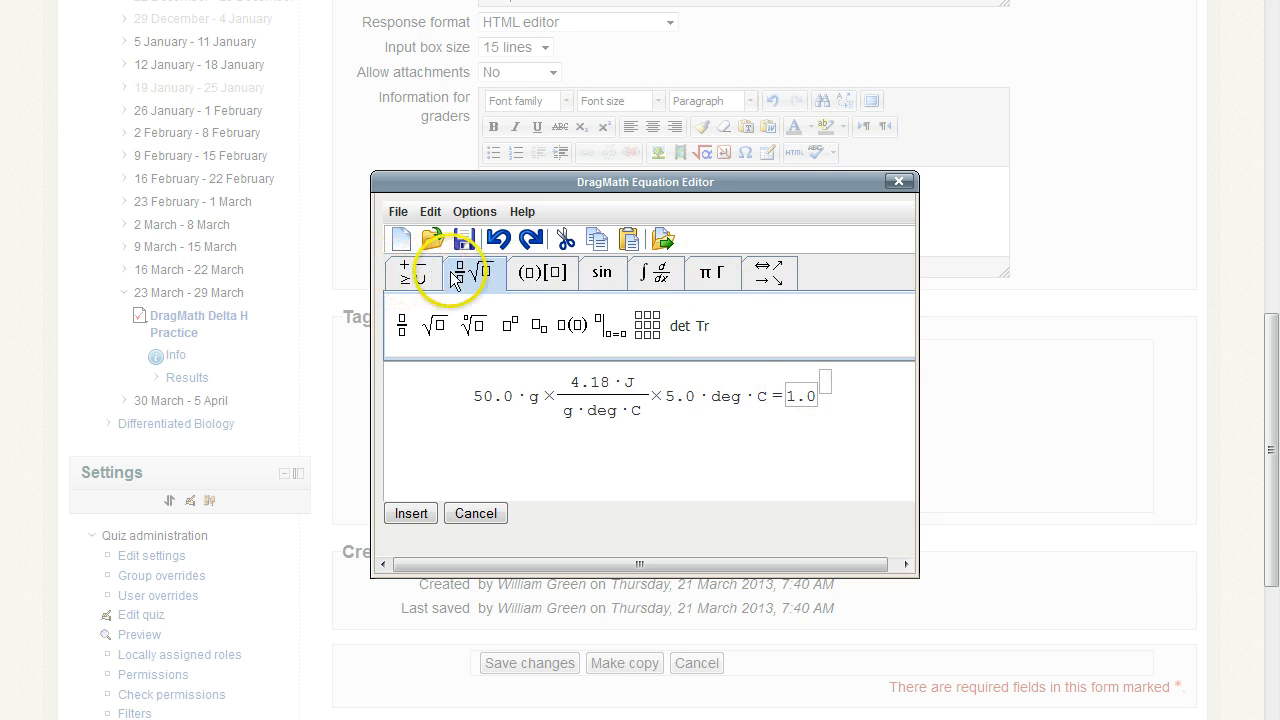
Multiply the 1.0 in the result by 10 and set the exponent to 3
left_click(412, 272)
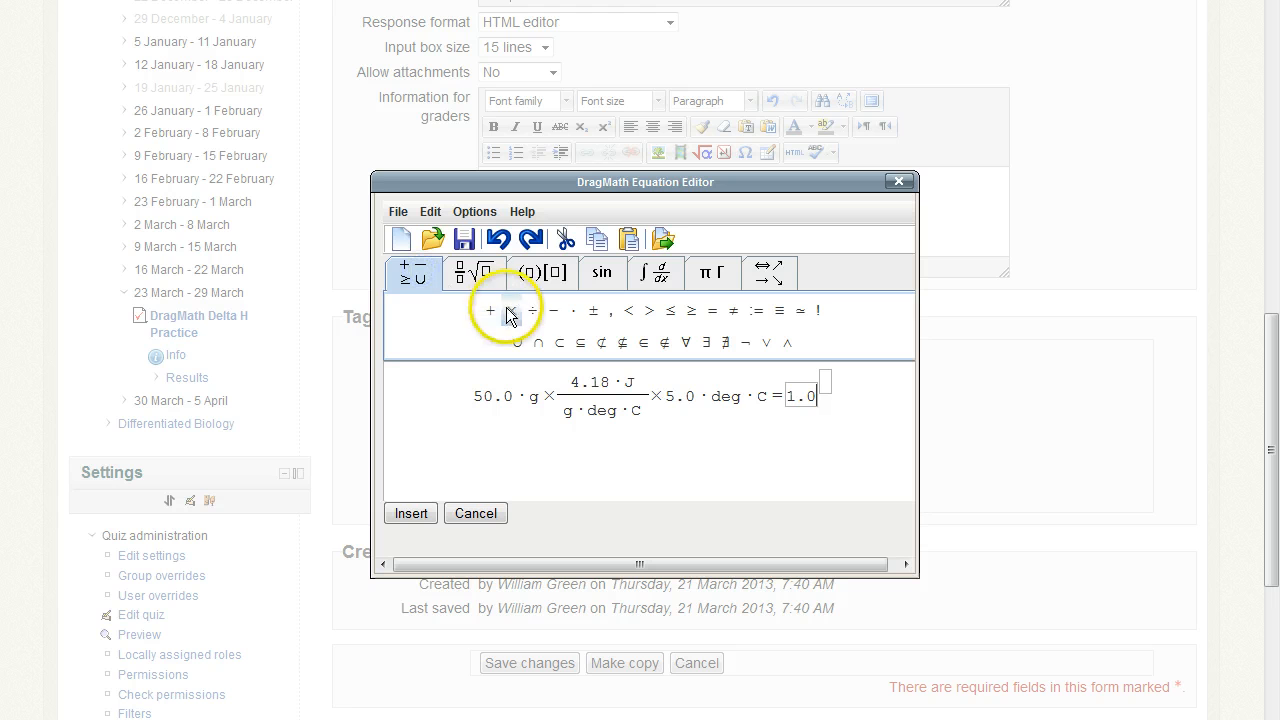
left_click_drag(511, 310, 815, 405)
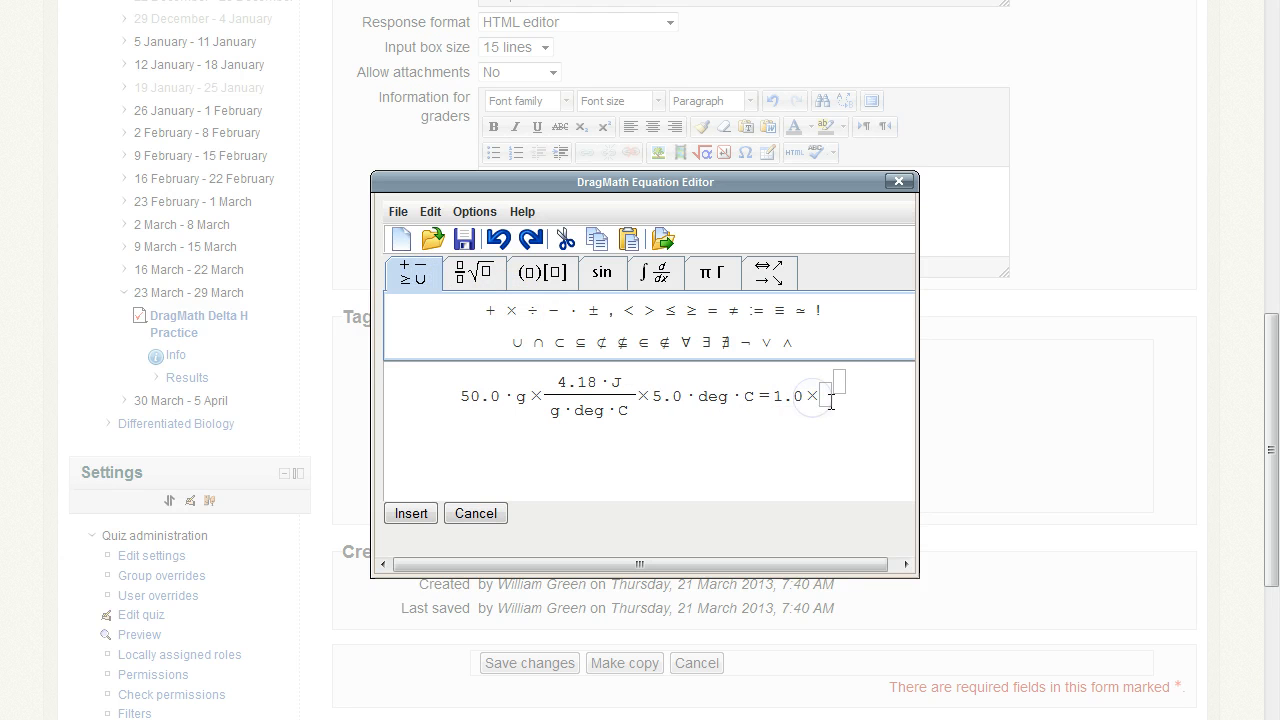
type("10")
left_click(846, 381)
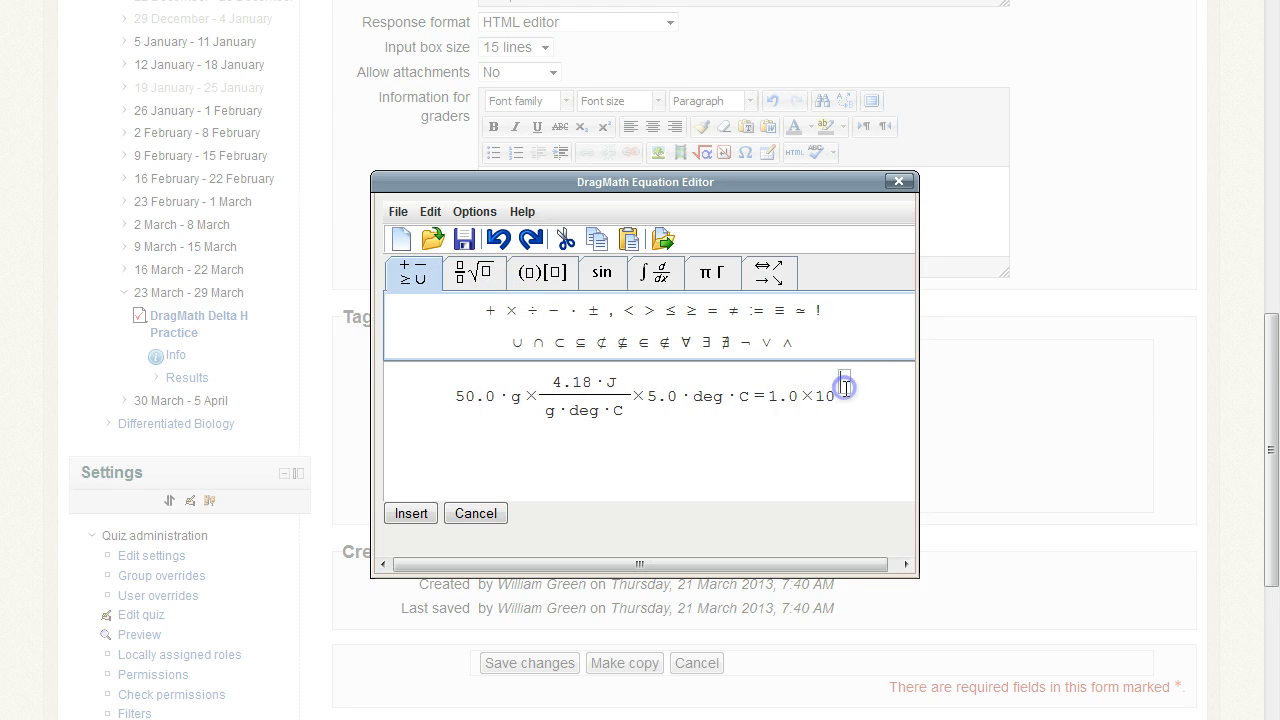
type("3")
Append the unit J to the result with the dot operator
left_click(468, 275)
left_click(416, 272)
left_click_drag(509, 311, 411, 274)
left_click_drag(574, 311, 858, 400)
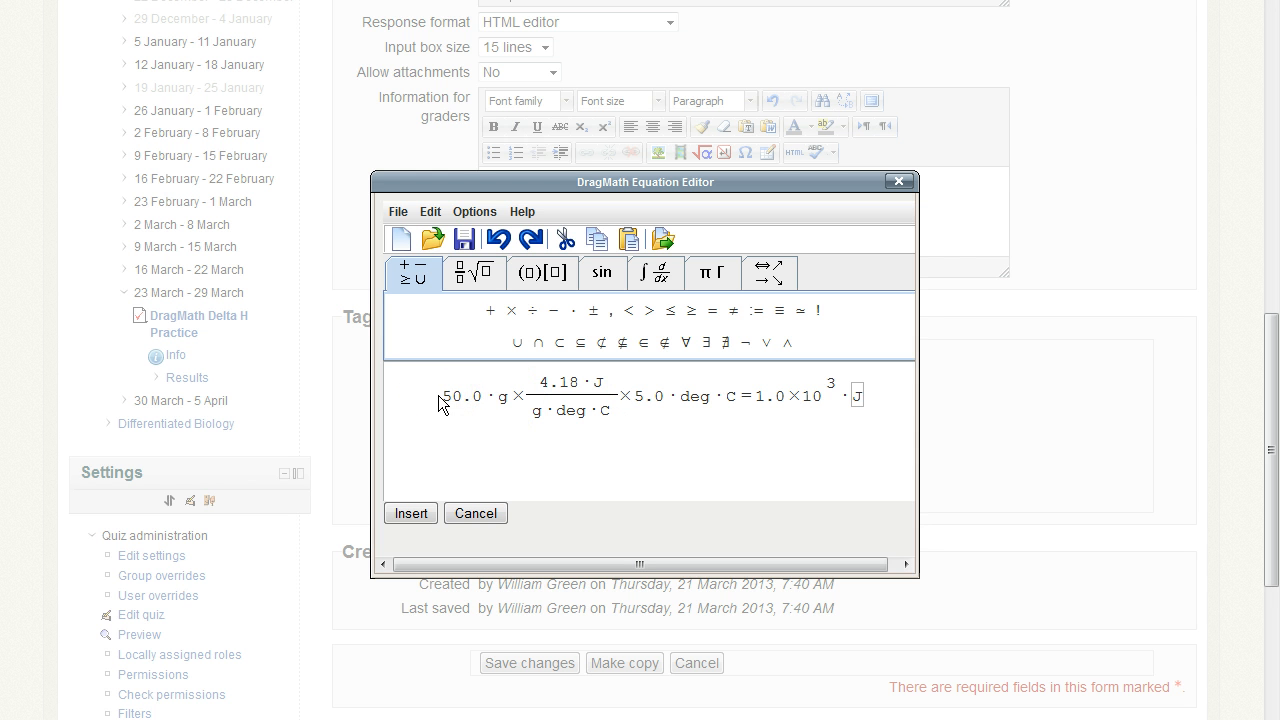
Save the expression as Q1 in My Documents and insert the equation into the information for graders
left_click(398, 213)
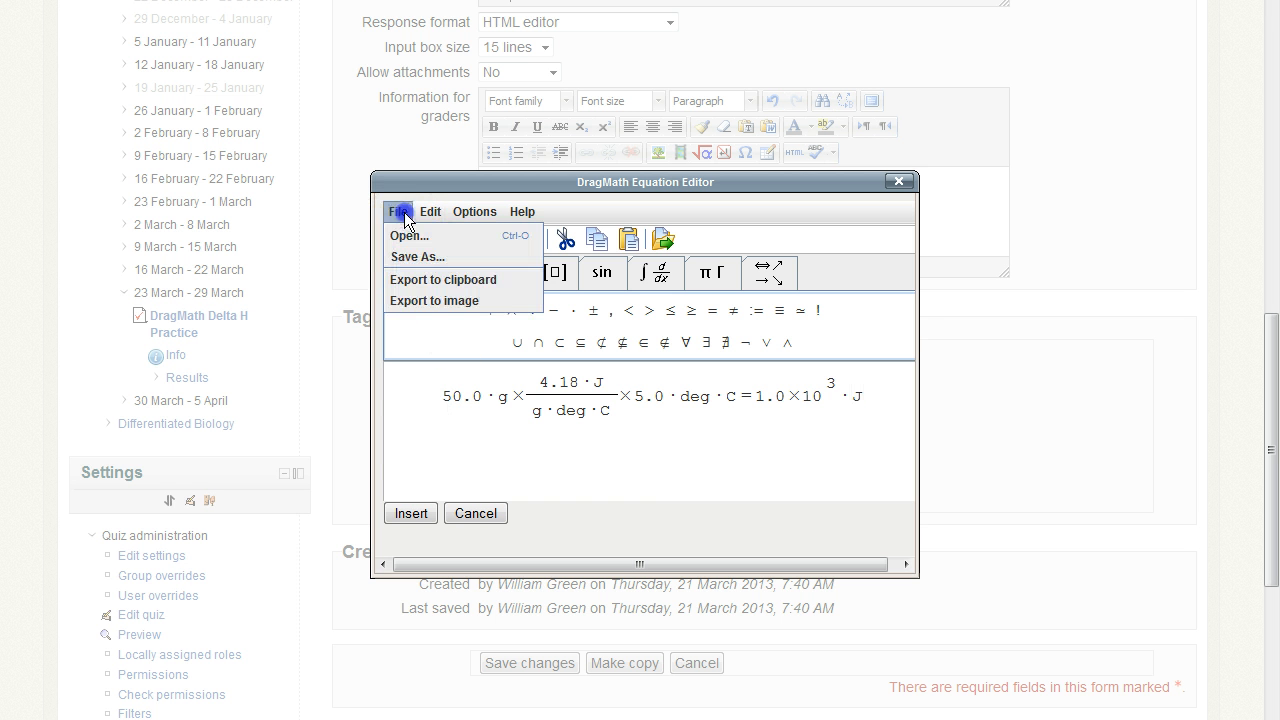
left_click(413, 257)
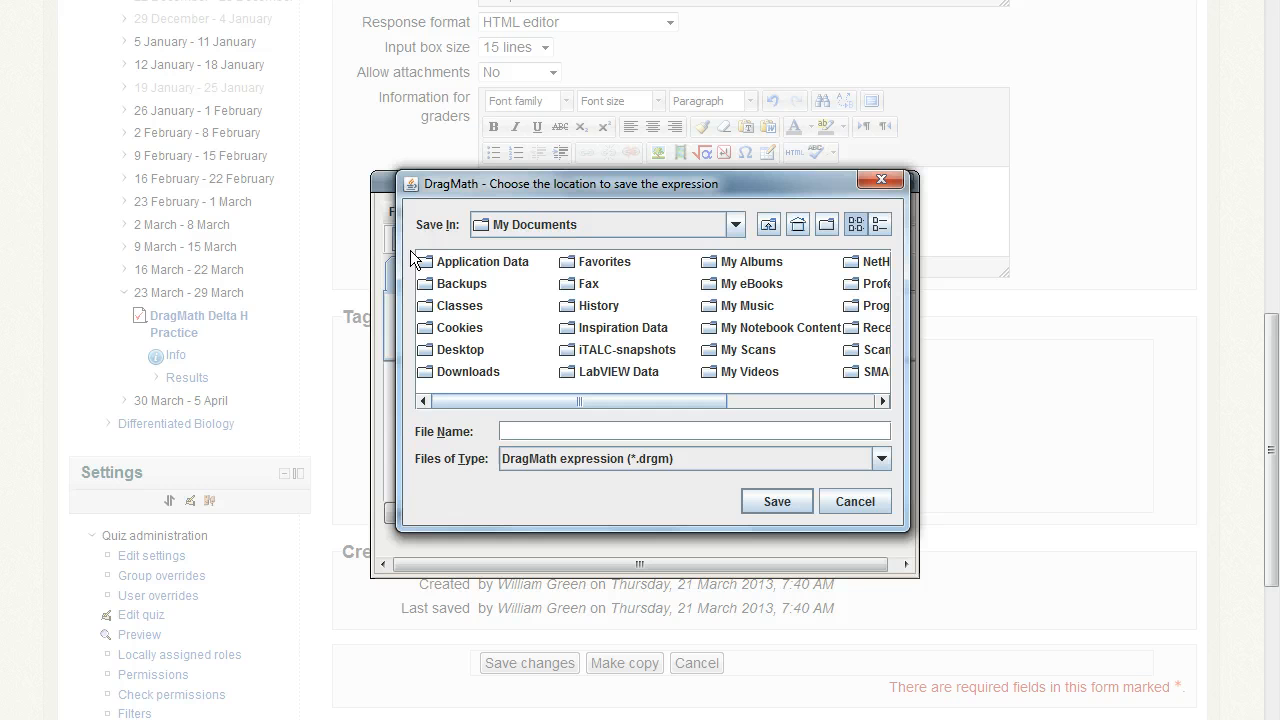
left_click(520, 430)
type("Q1")
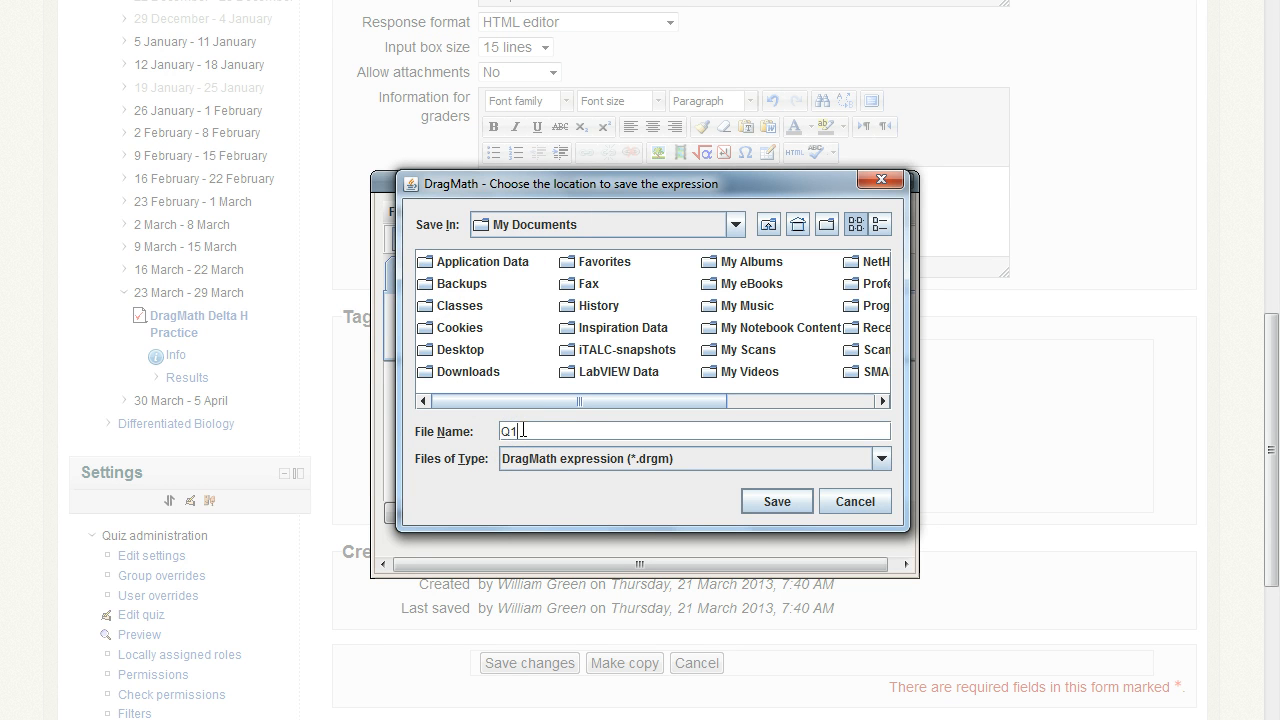
left_click(524, 431)
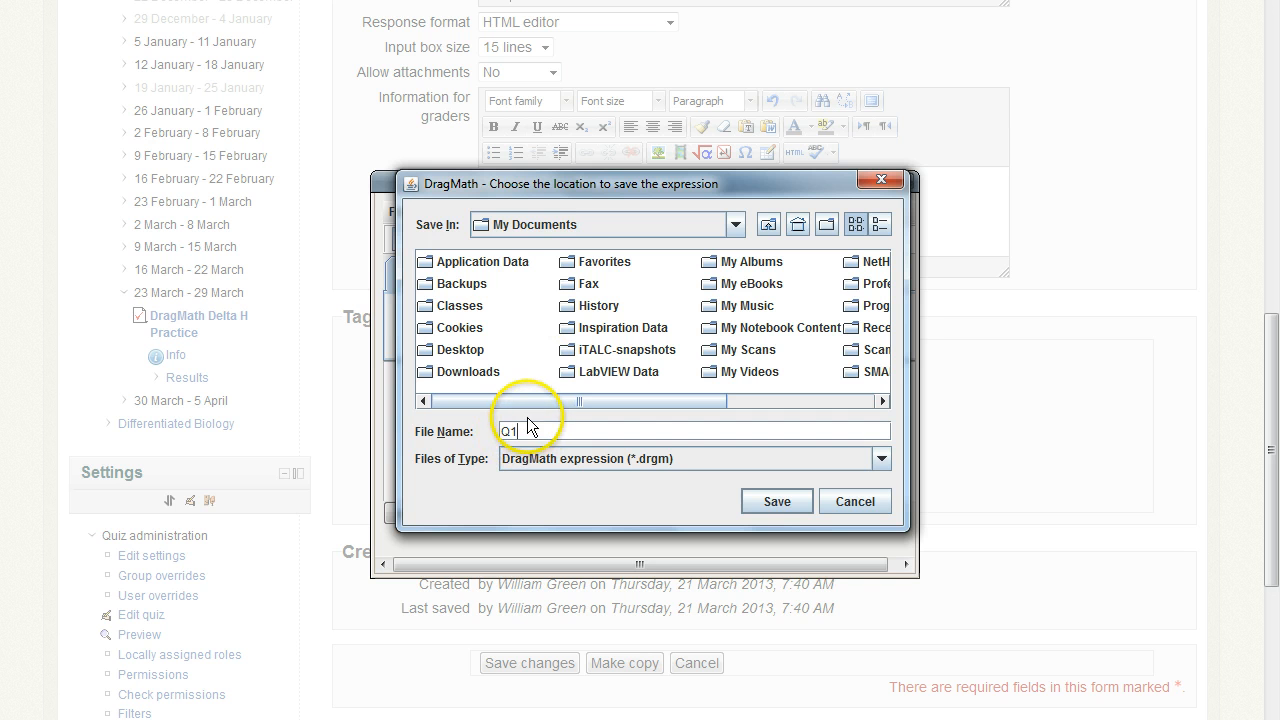
left_click(775, 501)
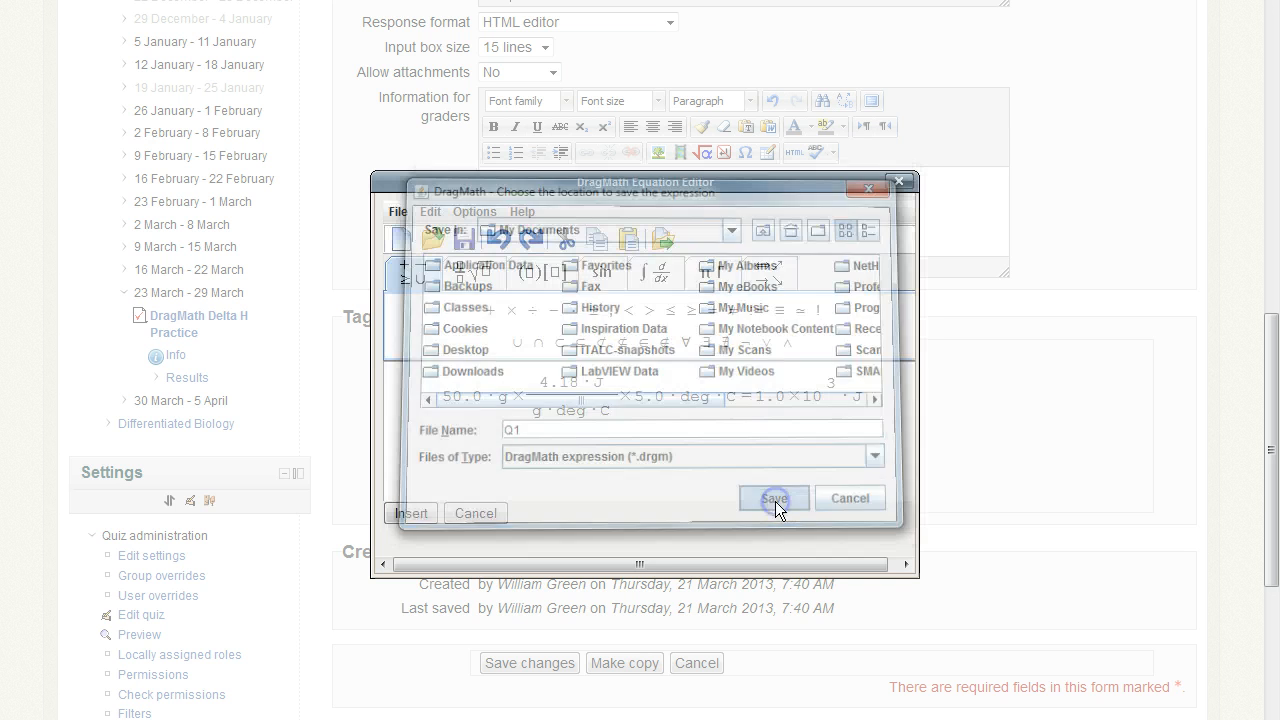
left_click(411, 513)
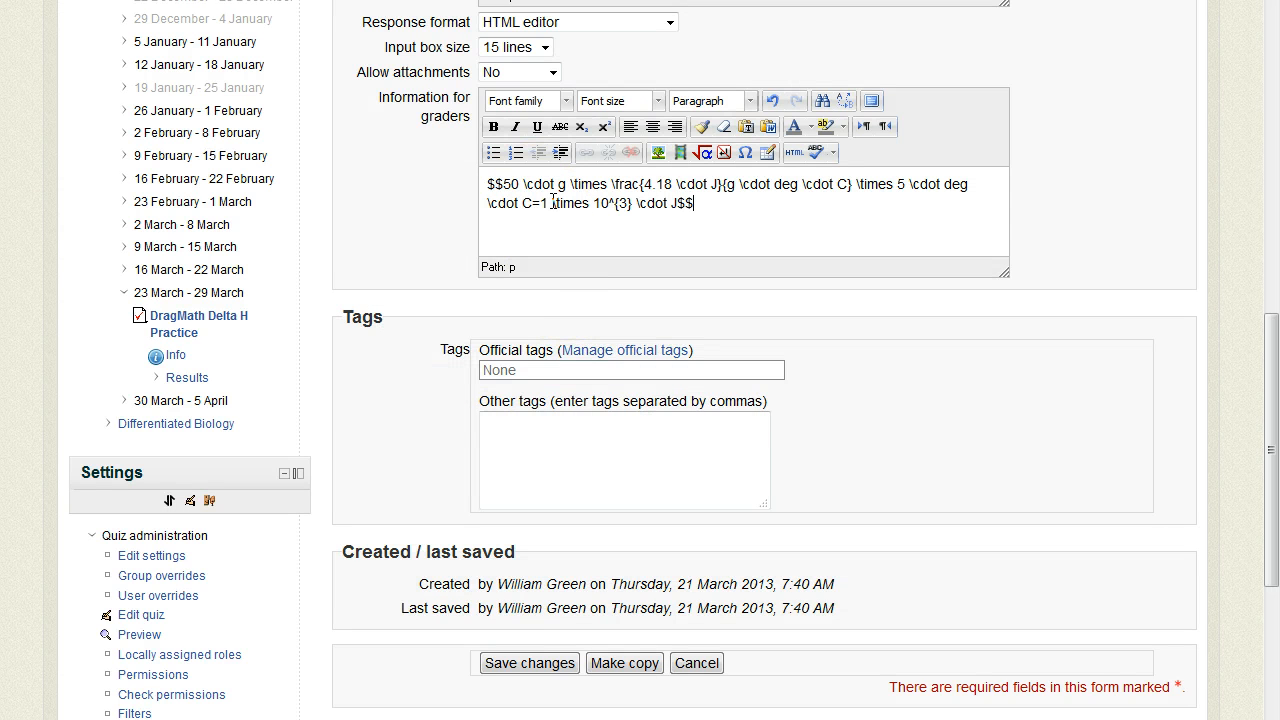
Start a new line in the grader information, load q1.drgm into a new equation, and insert it there
key("Return")
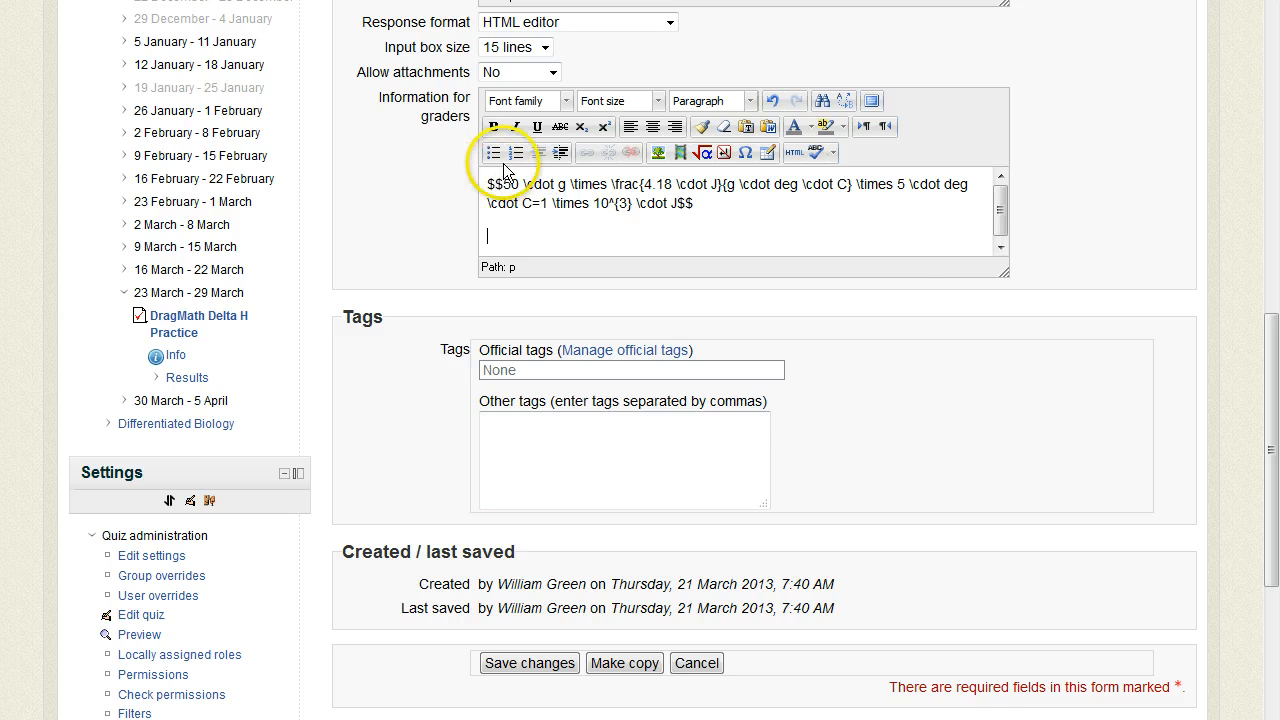
left_click(703, 152)
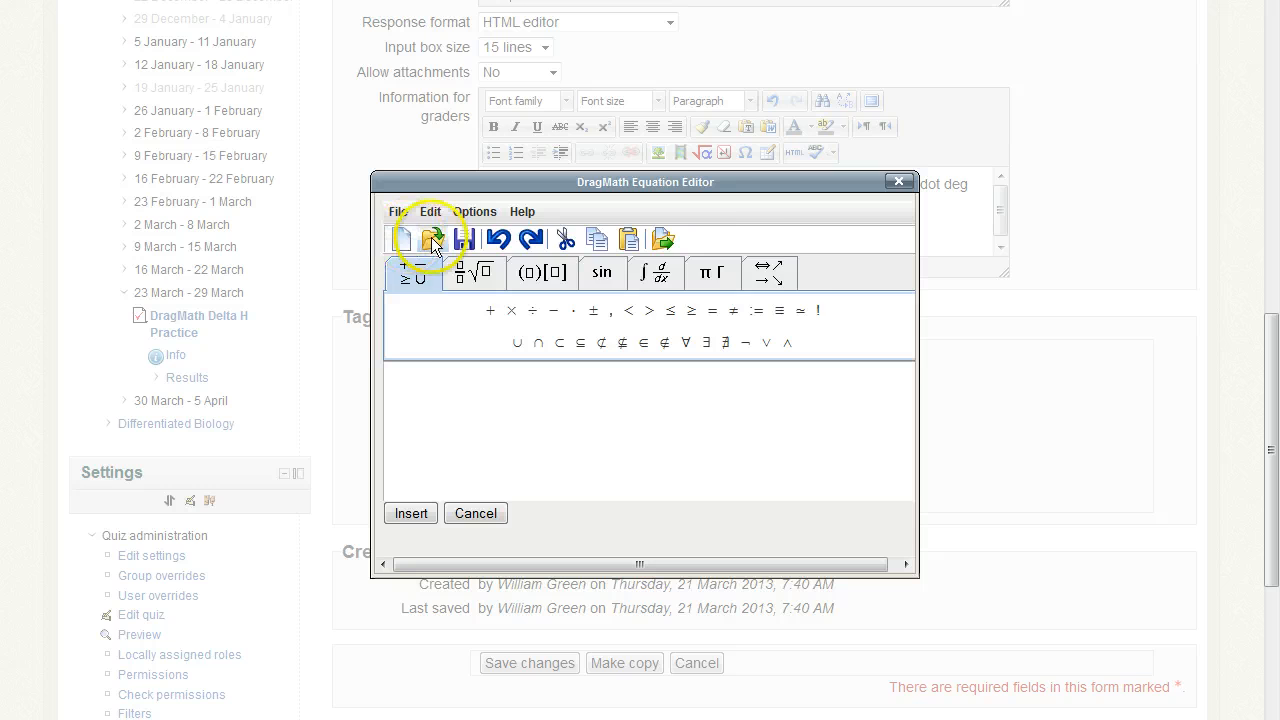
left_click(431, 238)
left_click_drag(620, 395, 830, 401)
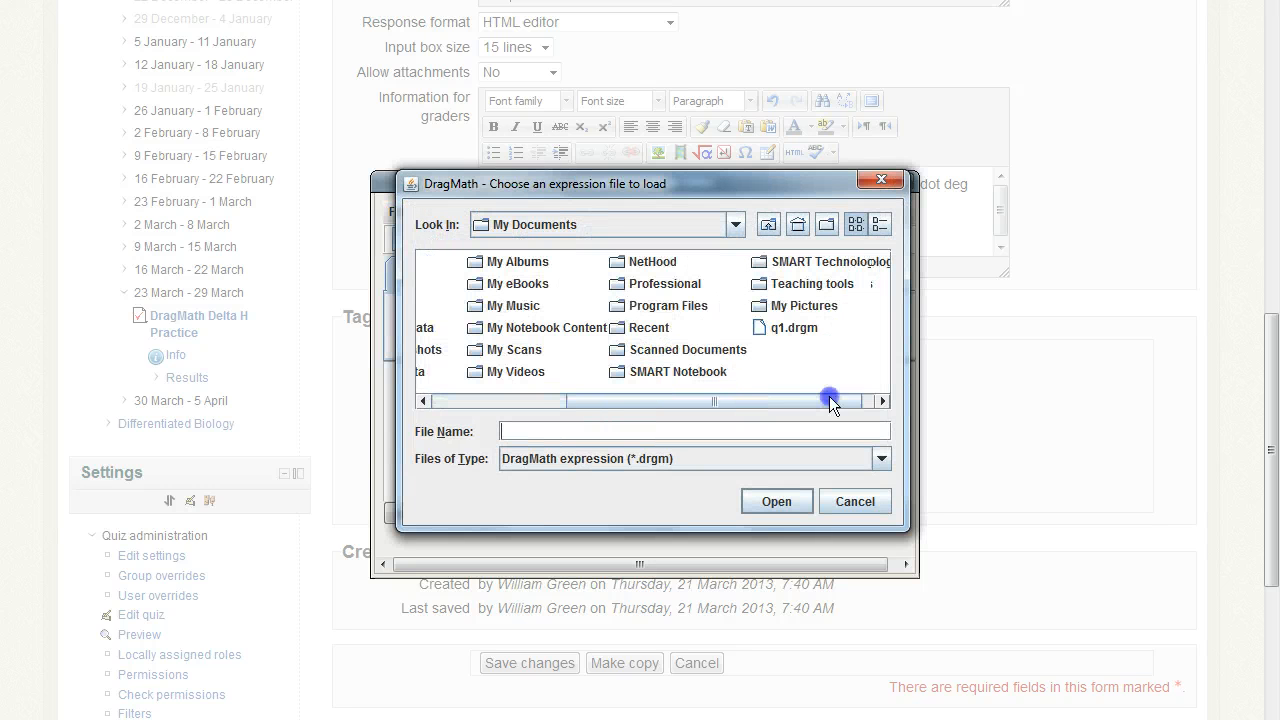
left_click(798, 330)
double_click(798, 330)
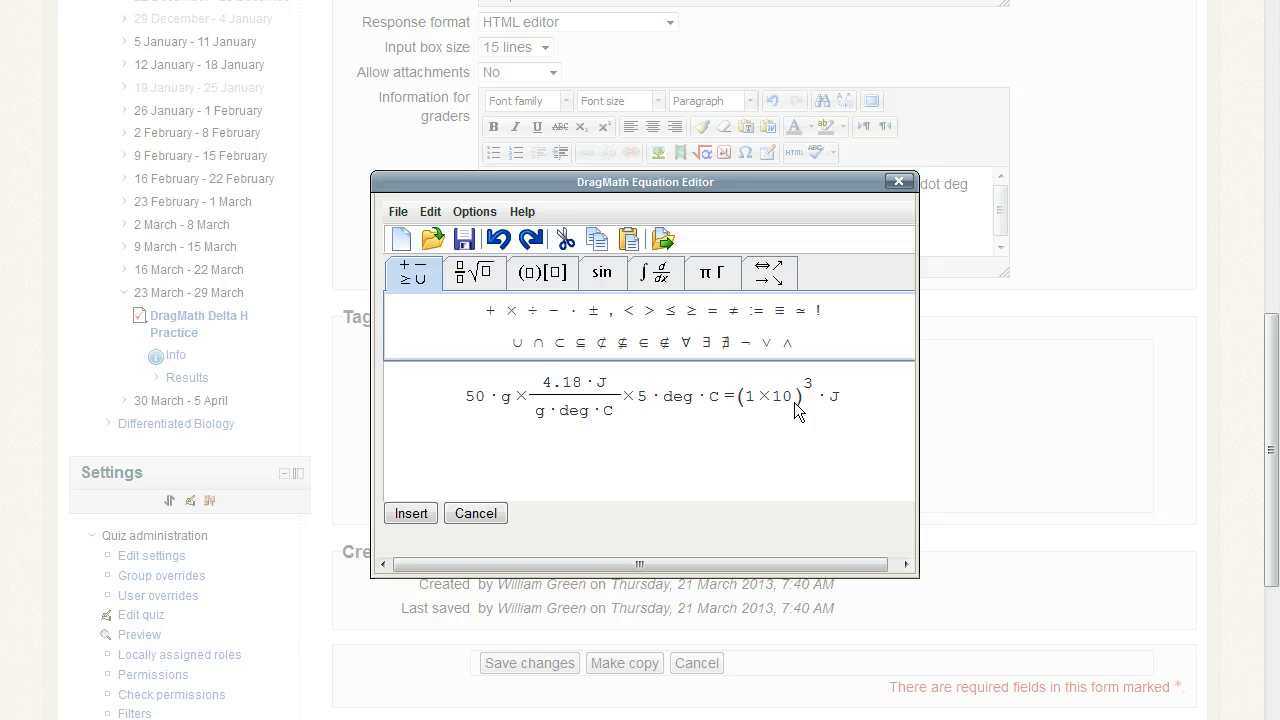
left_click(418, 512)
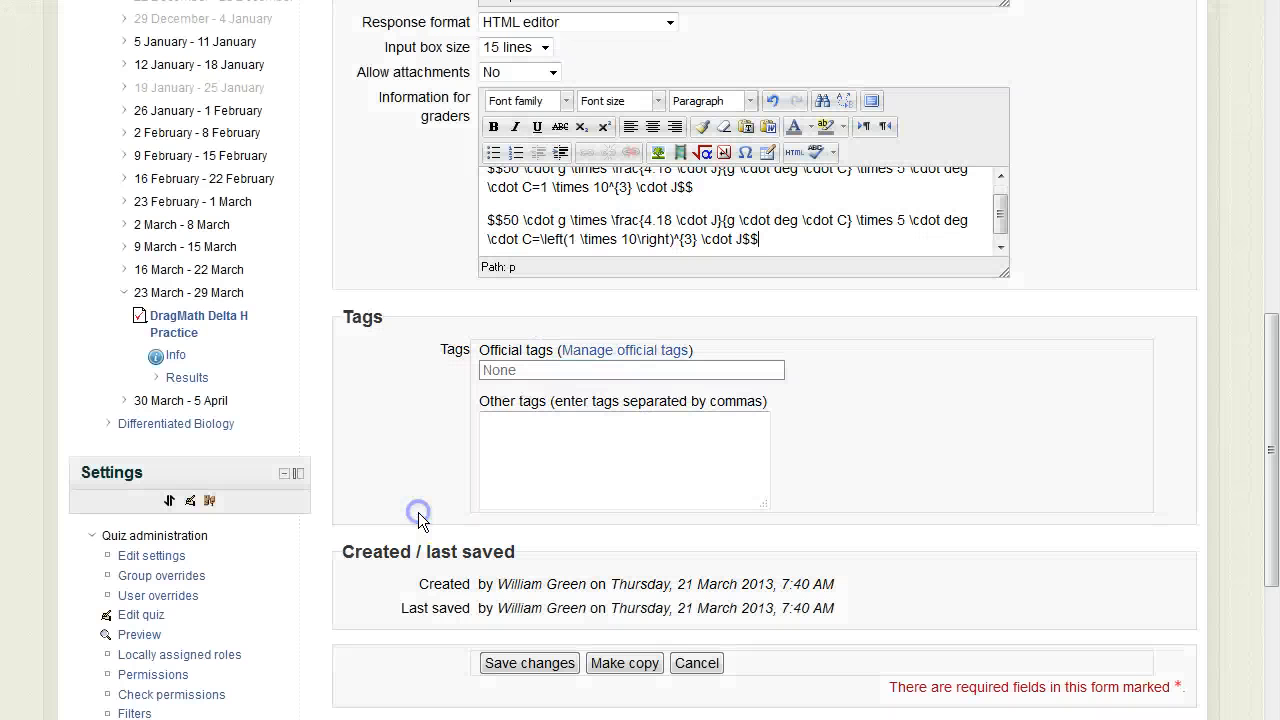
Delete the second equation from the information for graders
left_click_drag(772, 239, 475, 226)
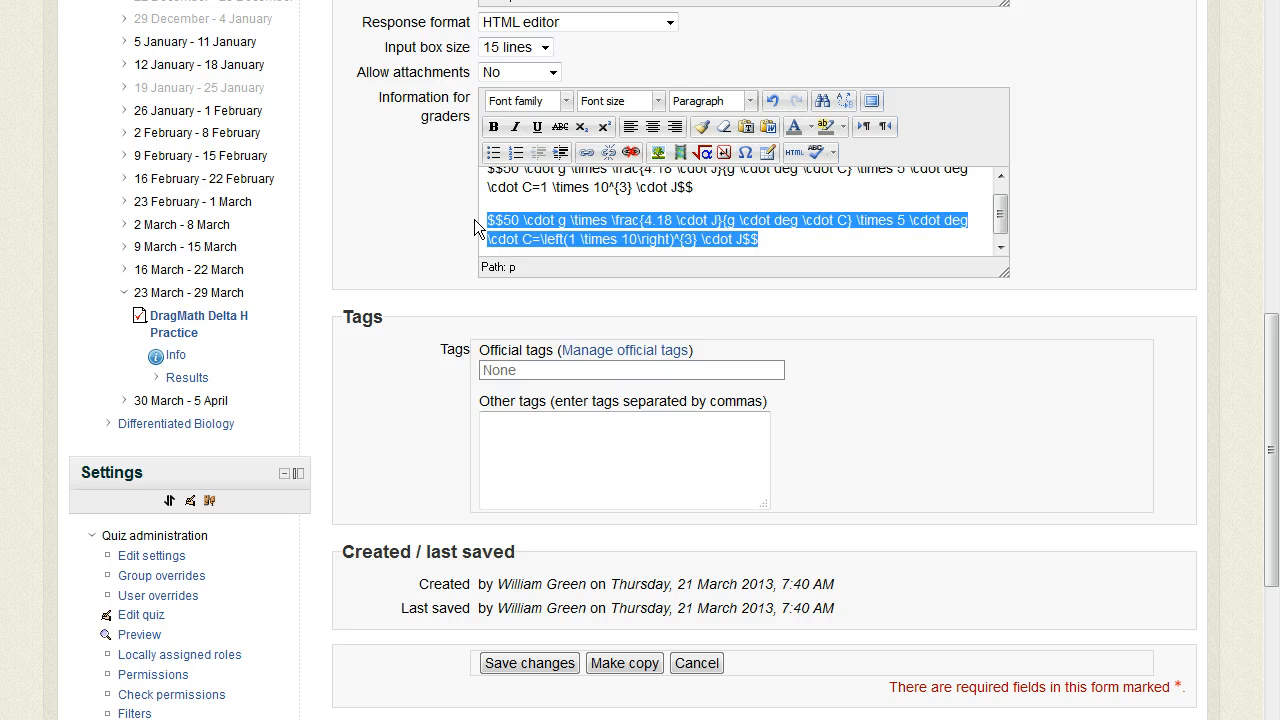
key("Delete")
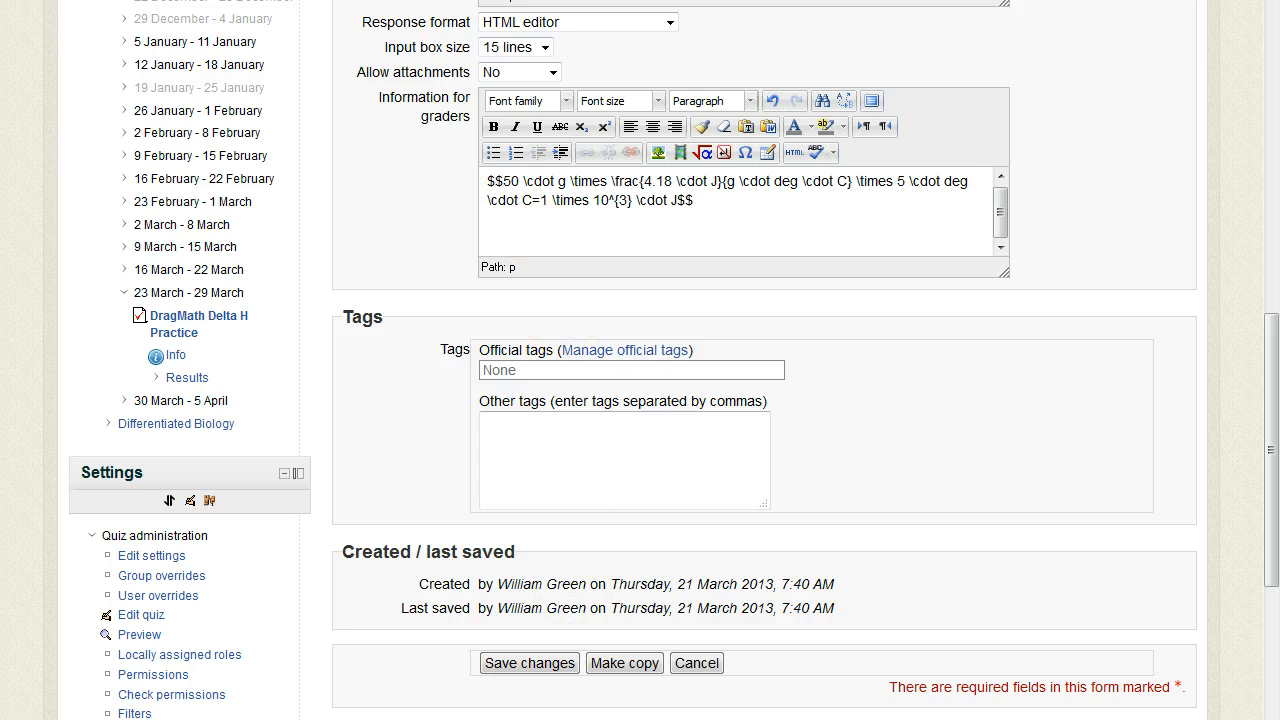